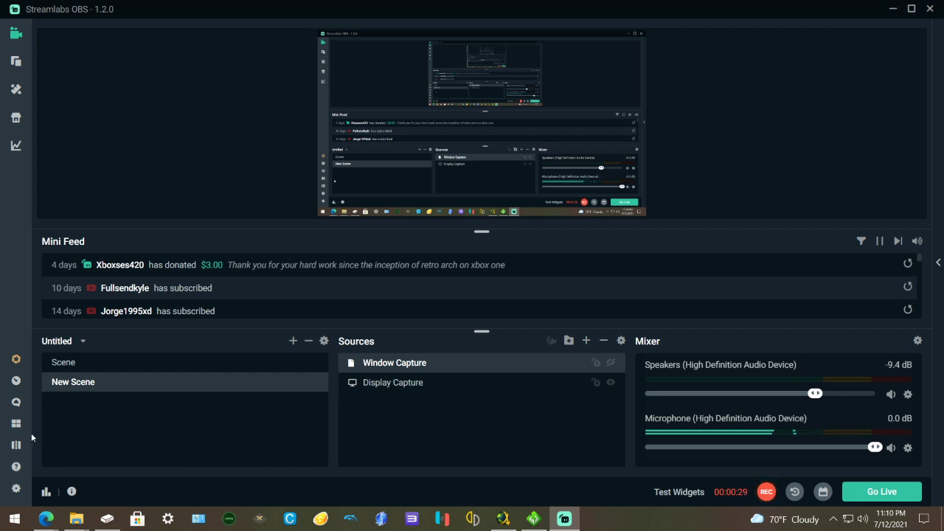
- Bring up the Xbox Device Portal page, then switch to Xbox Console Companion and open Dev Home on the console
mouse_move(46, 519)
left_click(170, 479)
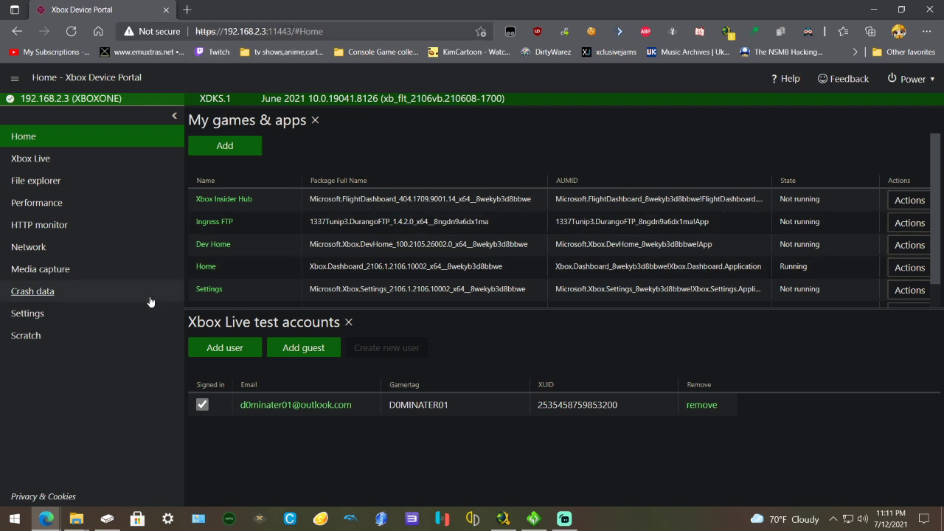
left_click(107, 519)
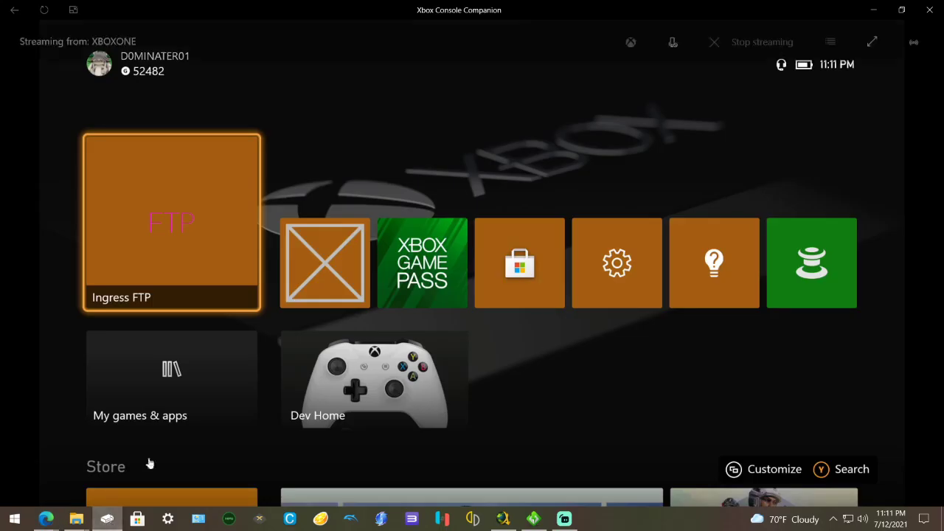
key("Down")
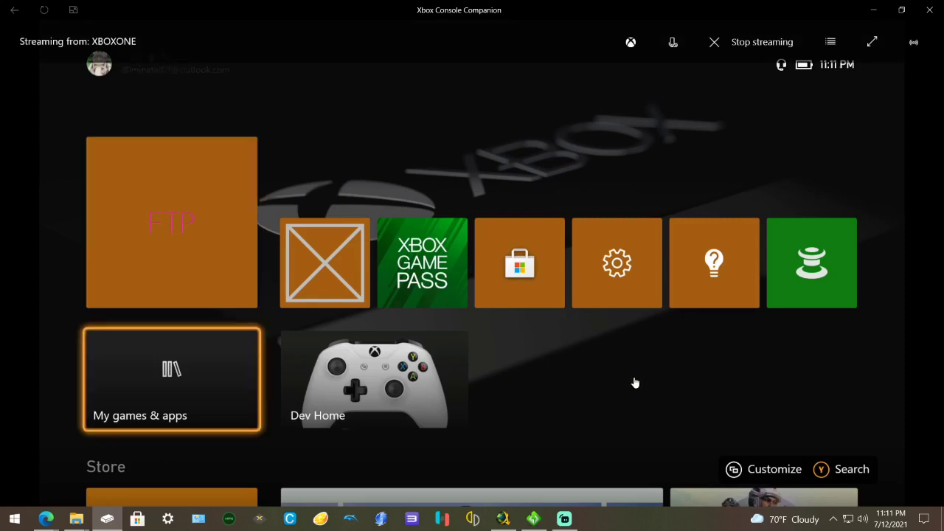
key("Right")
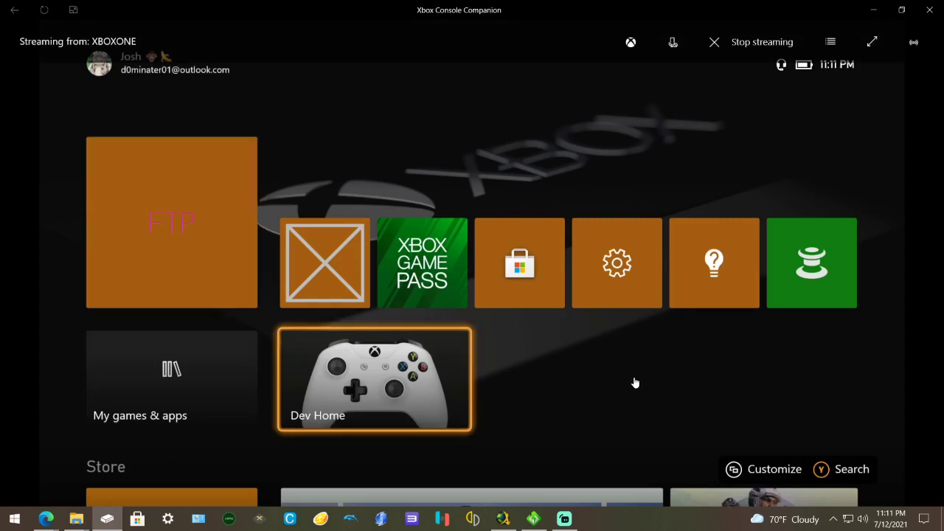
key("Return")
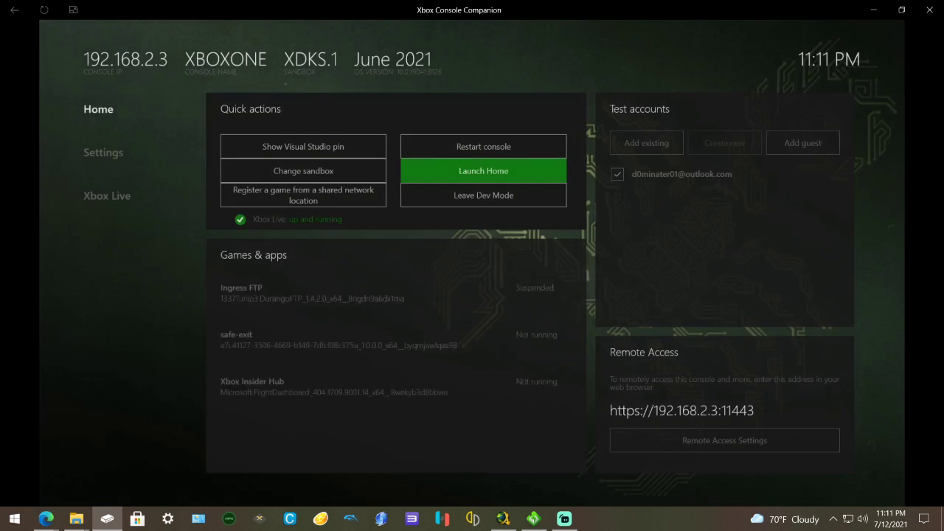
- Switch to the Xbox Device Portal and install DUCKSTATION-UWP_1.0.0.0_X64_RELEASEUWP.APPXBUNDLE from Downloads without adding dependencies
mouse_move(464, 362)
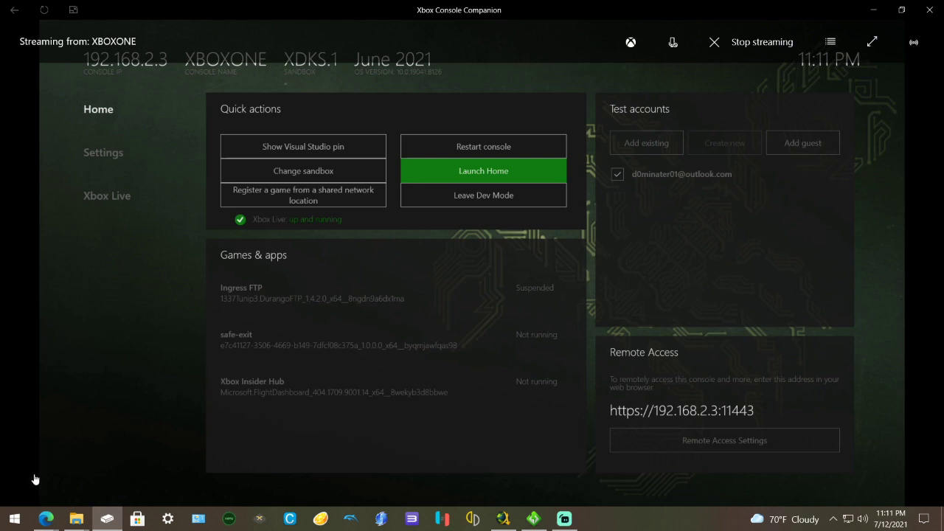
mouse_move(46, 519)
left_click(158, 467)
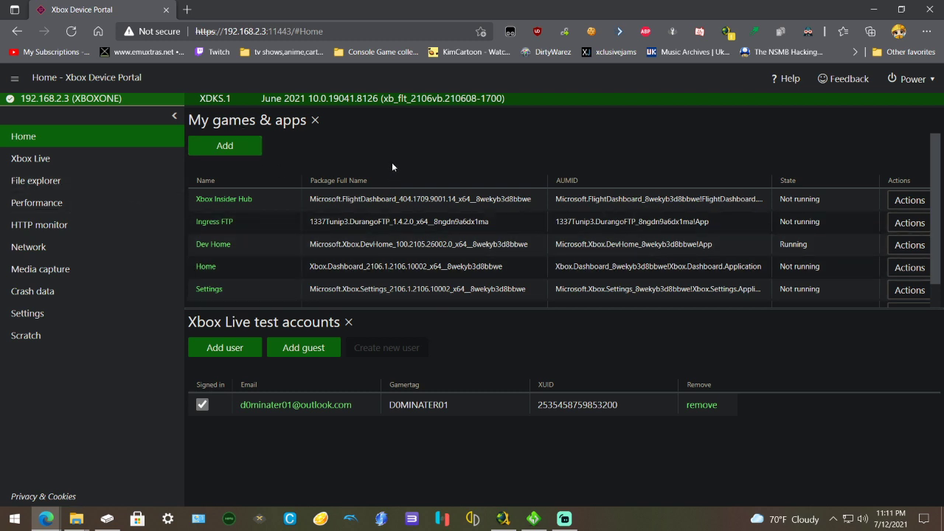
scroll(276, 256, "down", 1)
scroll(276, 259, "up", 1)
left_click(224, 145)
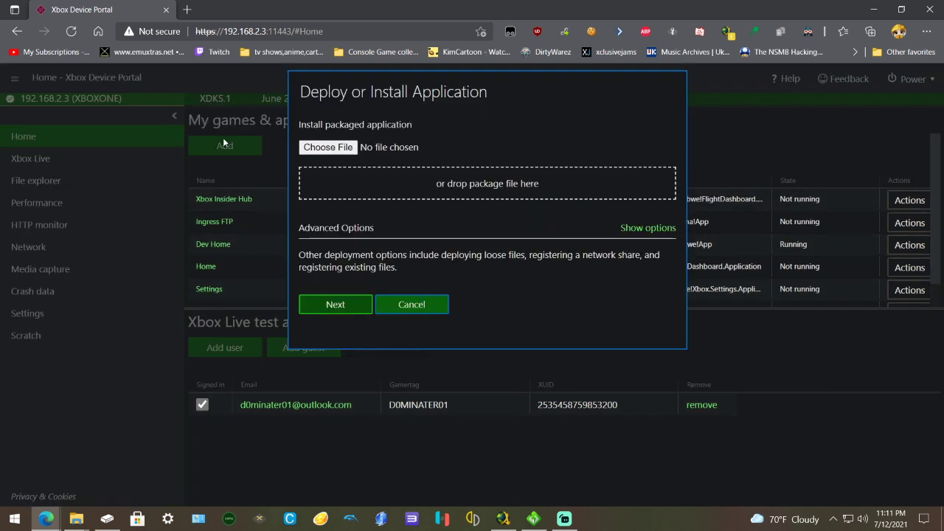
left_click(321, 150)
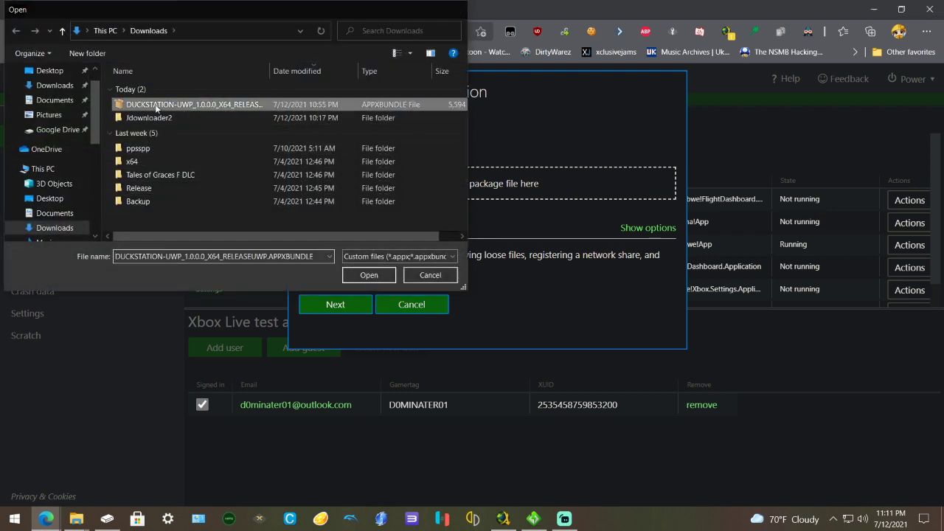
double_click(155, 104)
left_click(338, 303)
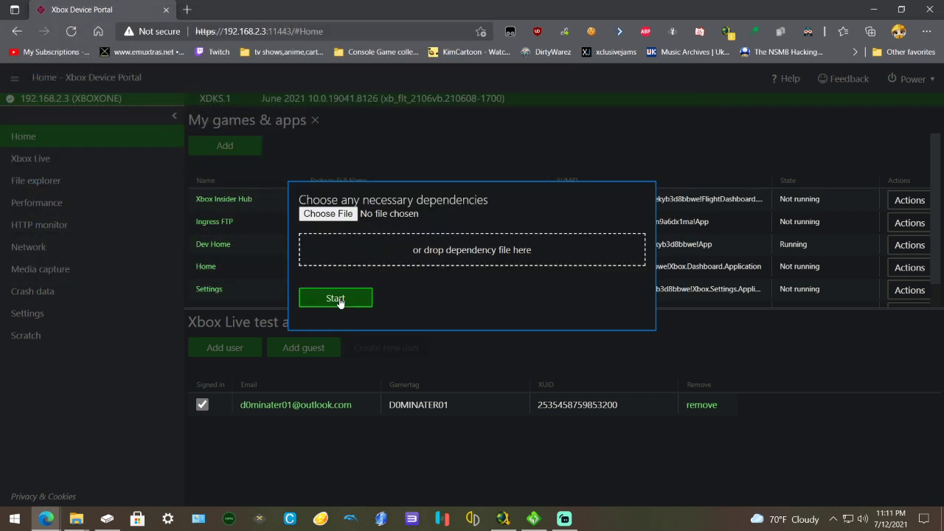
left_click(337, 299)
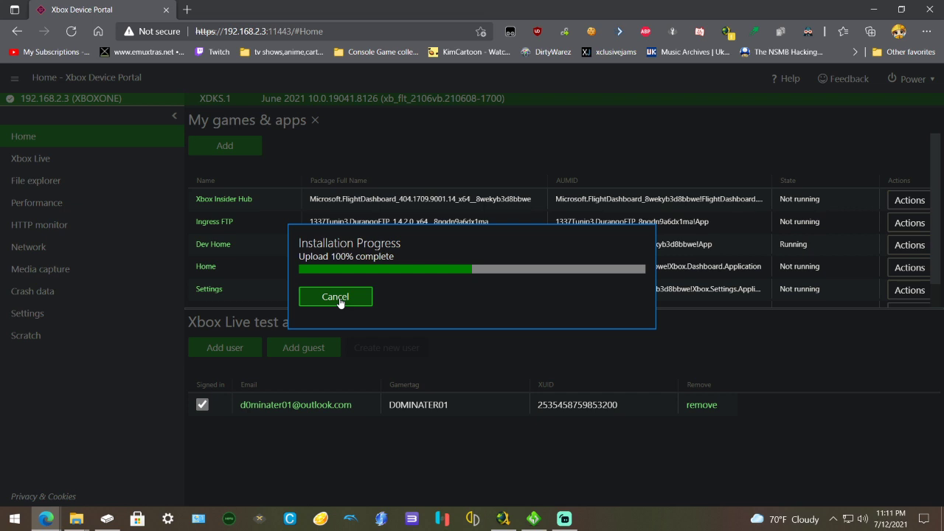
left_click(336, 297)
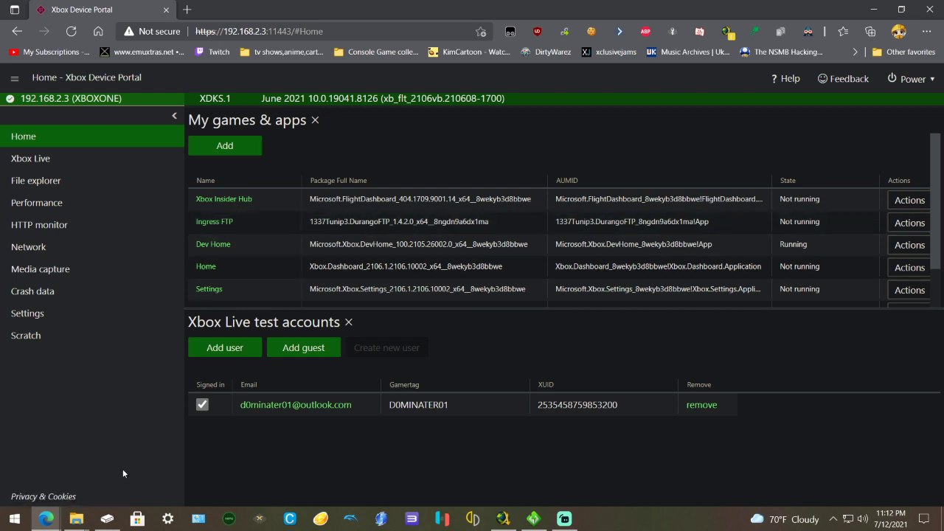
- Switch to Xbox Console Companion, set DuckStation's app type to Game in Dev Home, and return to the console's home screen
left_click(109, 520)
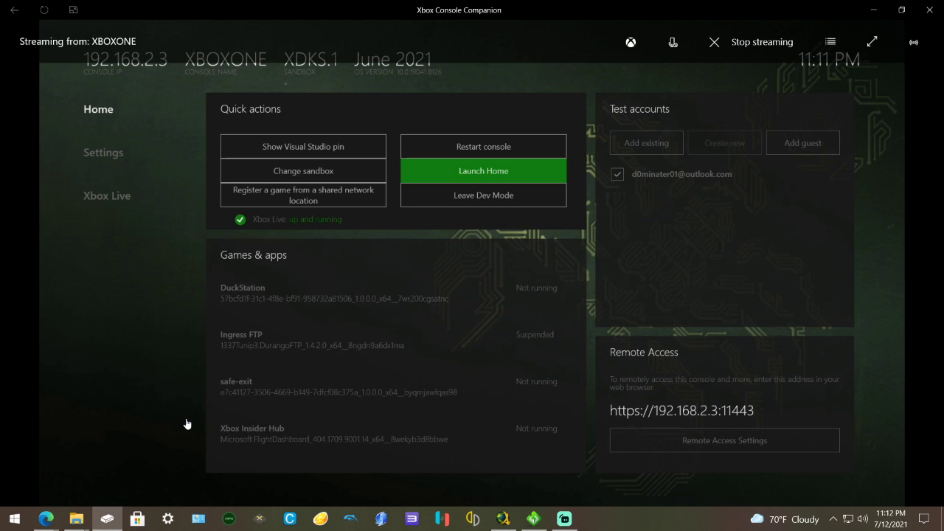
key("Down")
key("Down")
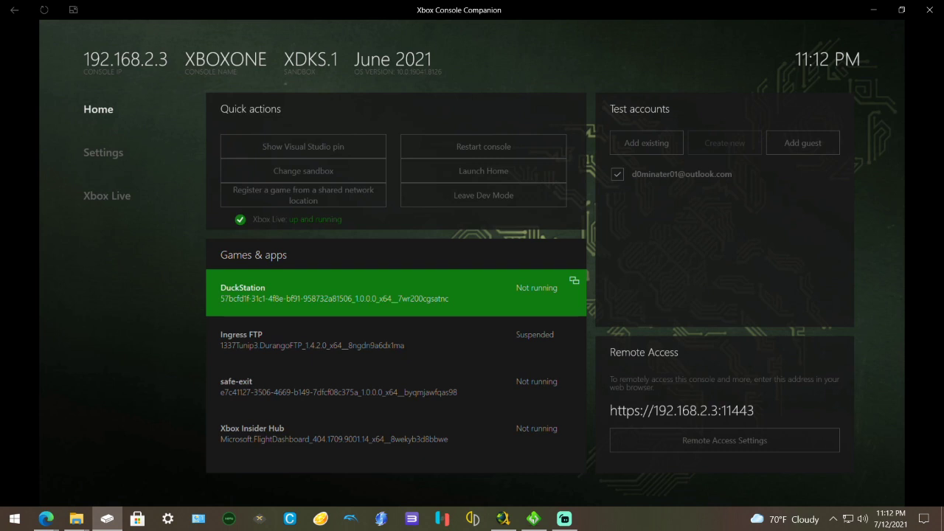
key("Menu")
key("Down")
key("Down")
key("Down")
key("Return")
key("Return")
key("Up")
key("Return")
key("Escape")
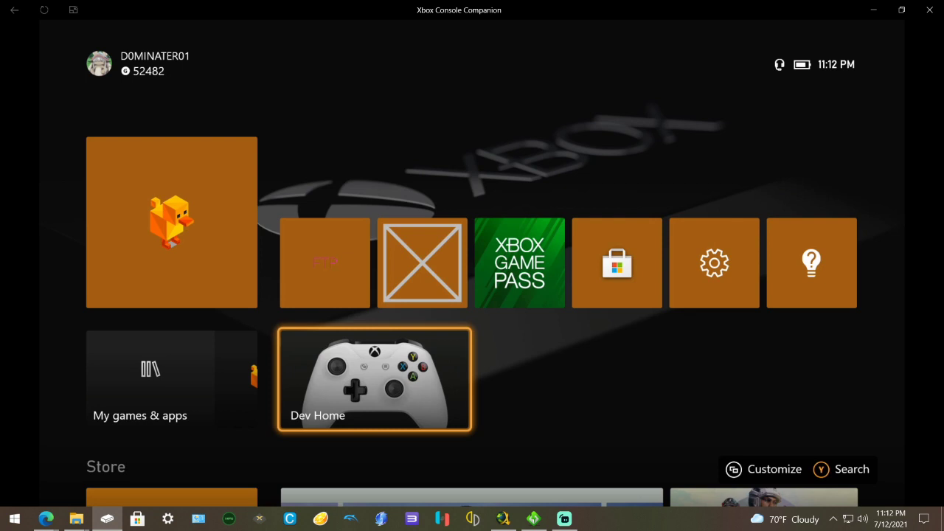
- Launch DuckStation from the Games section of the console's My games & apps library
key("Left")
key("Return")
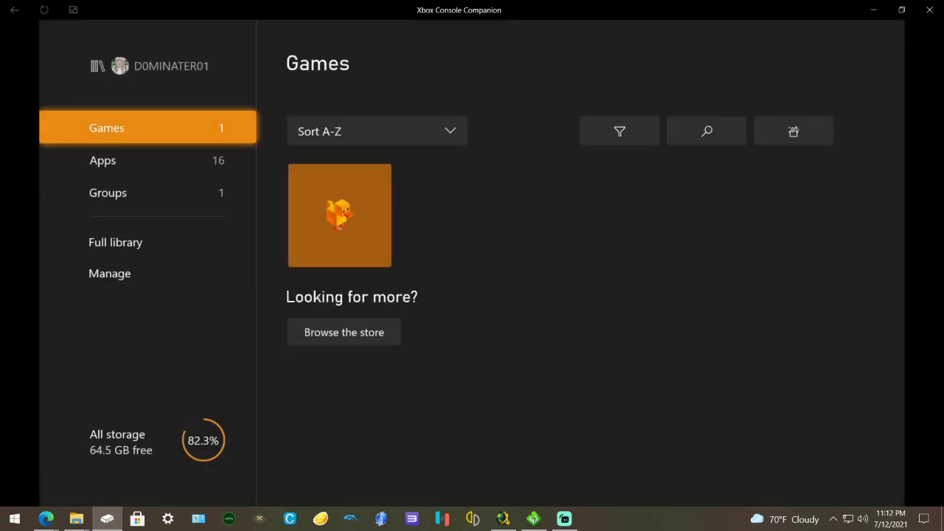
key("Right")
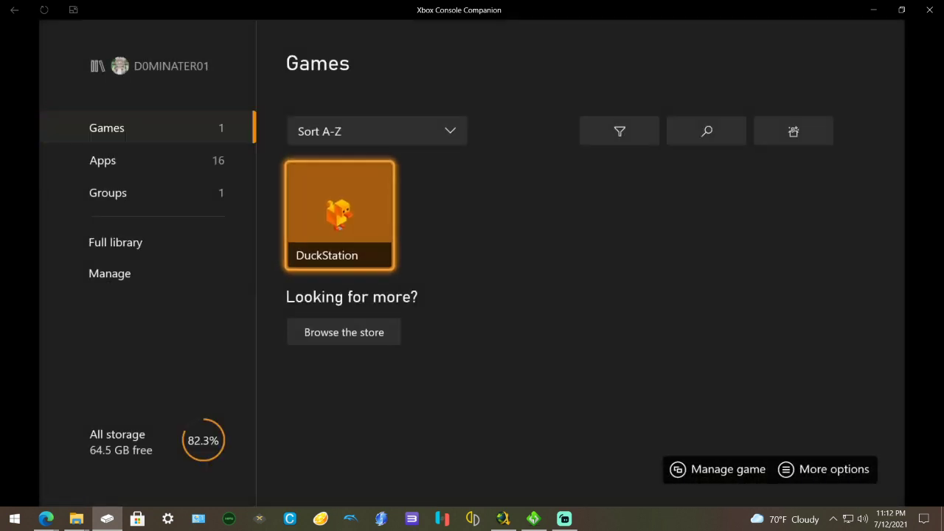
key("Return")
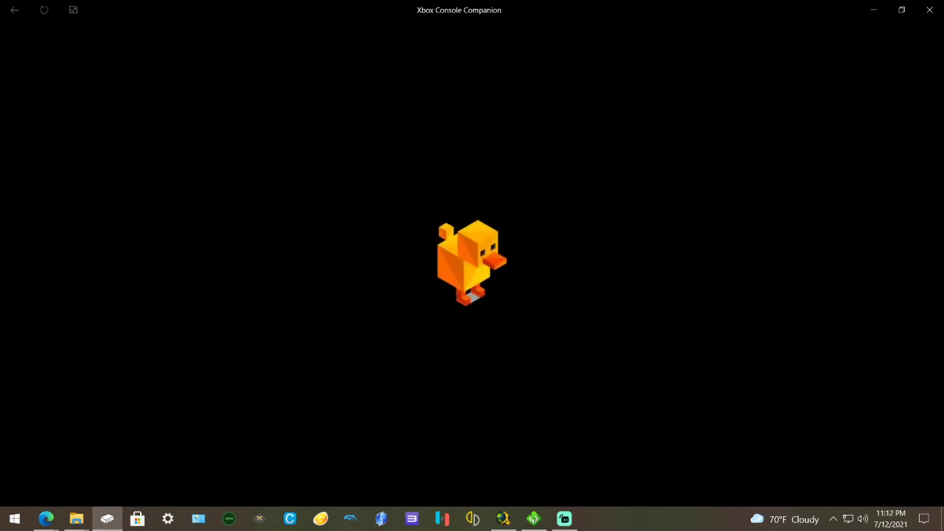
- Exit DuckStation from its main menu to return to the console's home screen
key("Down")
key("Down")
key("Down")
key("Down")
key("Down")
key("Down")
key("Down")
key("Down")
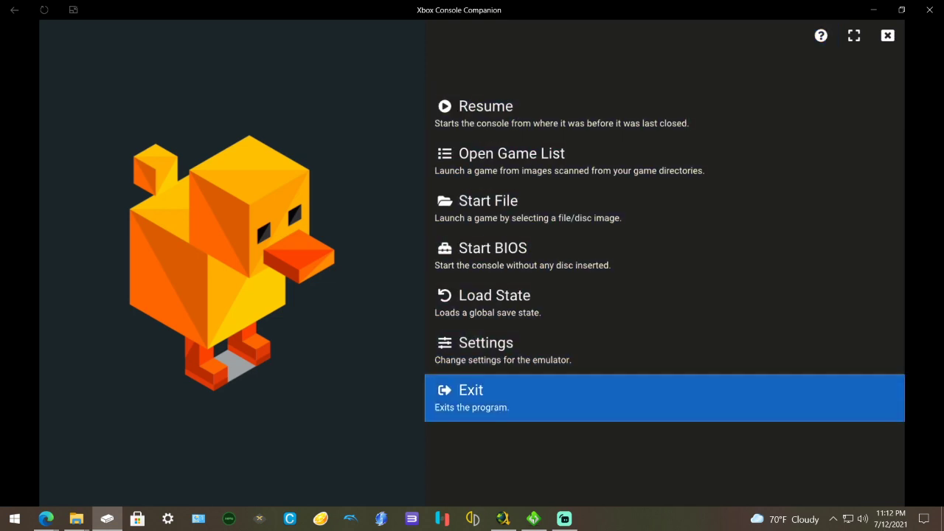
key("Return")
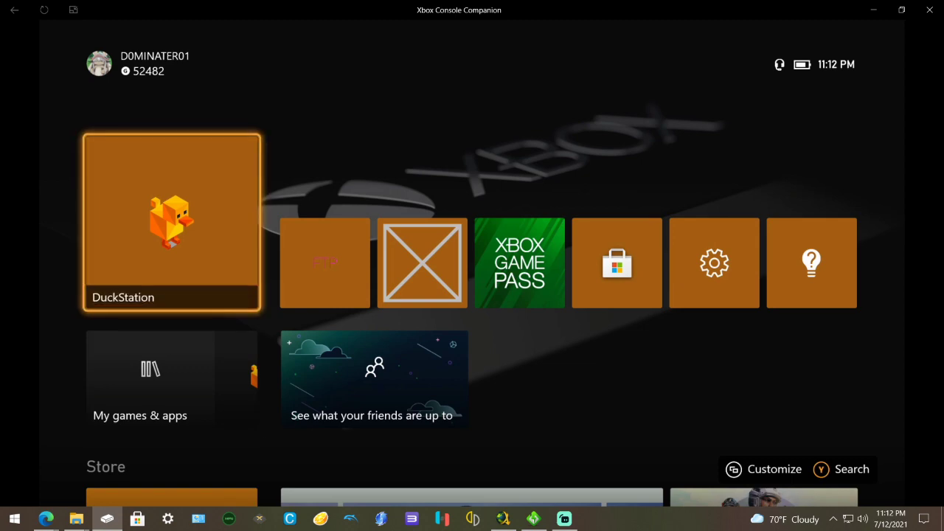
- Launch Ingress FTP from the Apps section of the console's My games & apps library
key("Down")
key("Return")
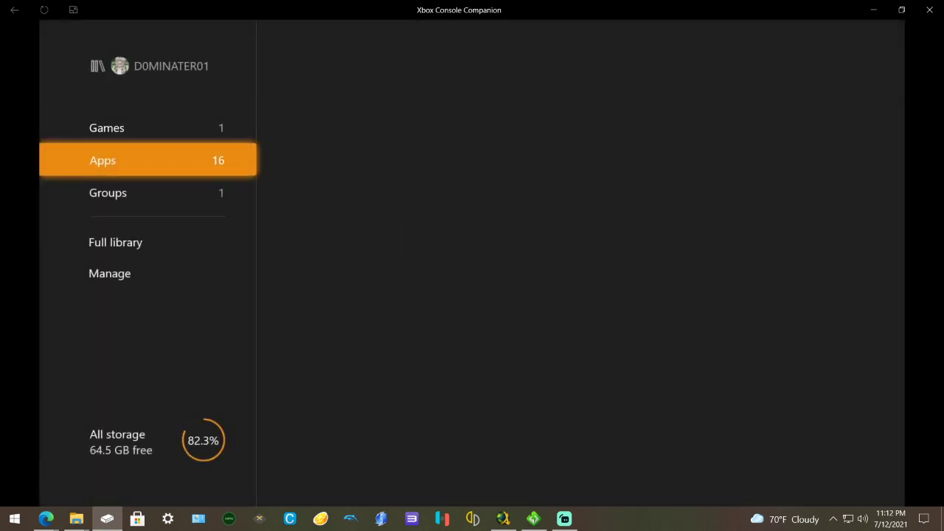
key("Down")
key("Right")
key("Right")
key("Right")
key("Right")
key("Right")
key("Return")
- Start the Durango FTP server with anonymous access allowed
key("Down")
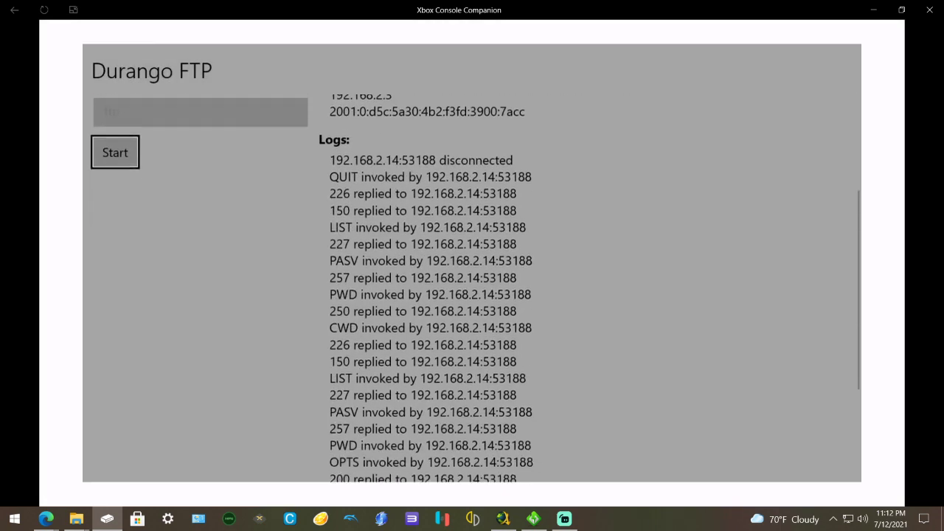
key("Up")
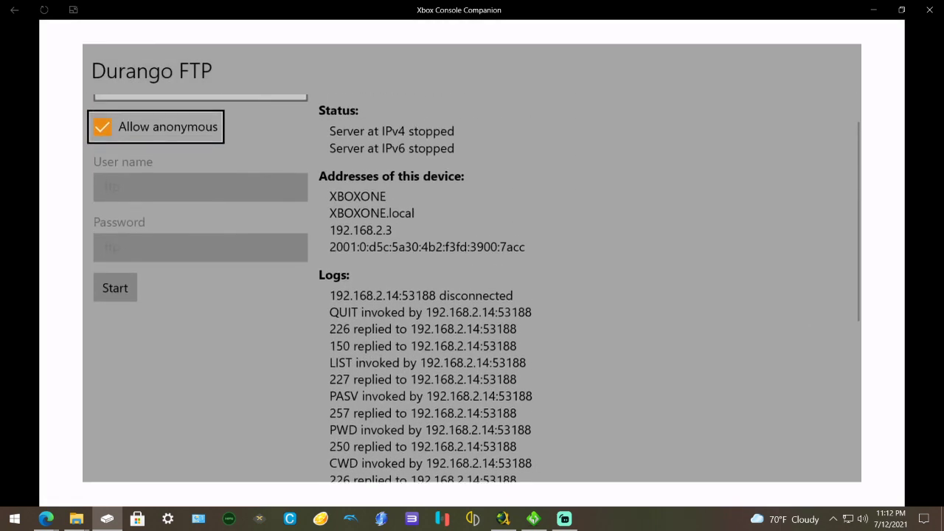
key("Down")
key("Return")
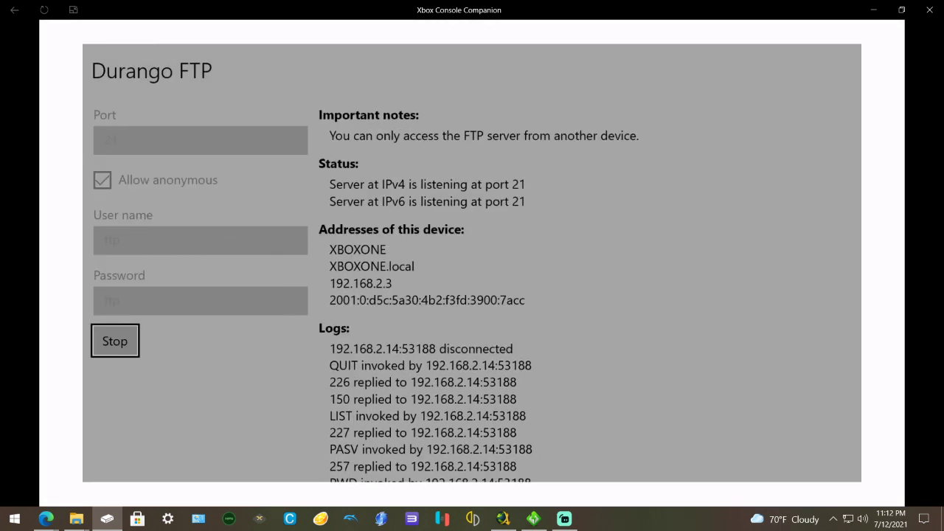
- Switch to FlashFXP and move the local browser up one level to the Downloads folder
mouse_move(170, 424)
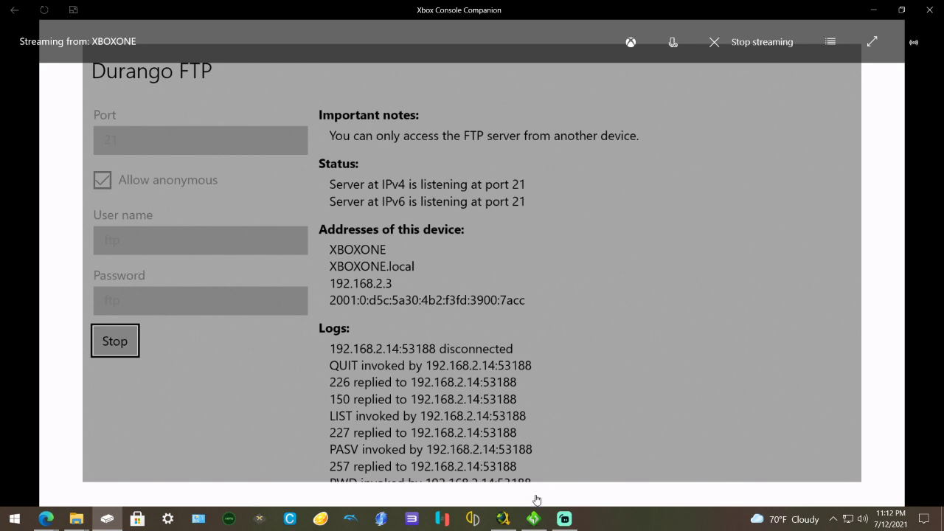
left_click(534, 518)
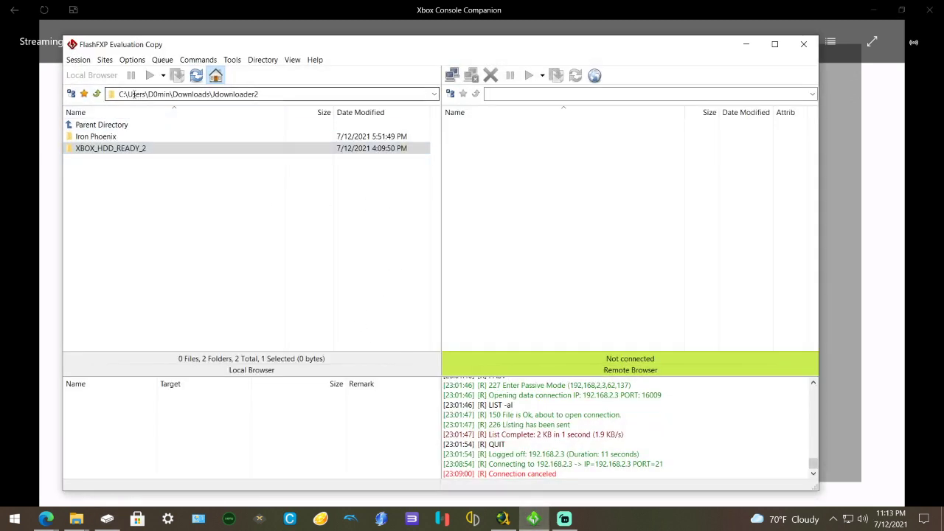
left_click(96, 94)
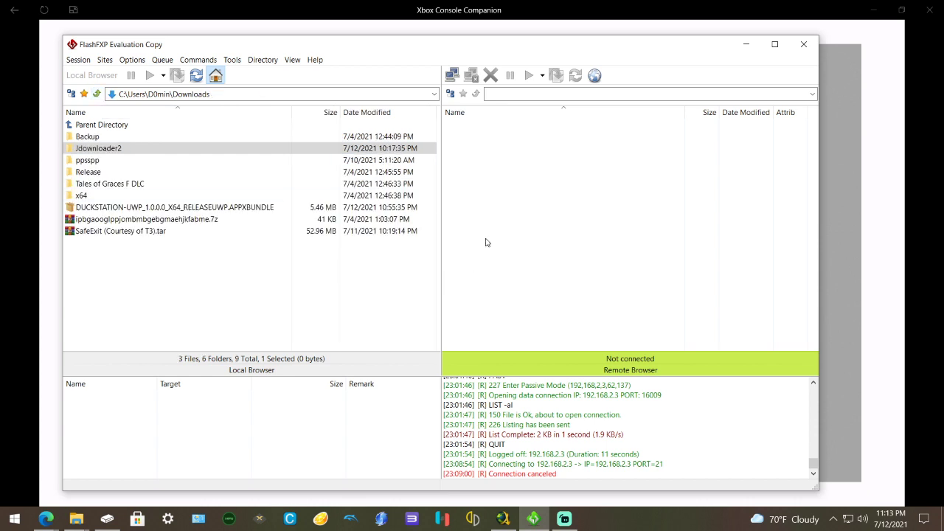
- Quick-connect anonymously over FTP to the console at 192.168.2.3 on port 21
left_click(453, 76)
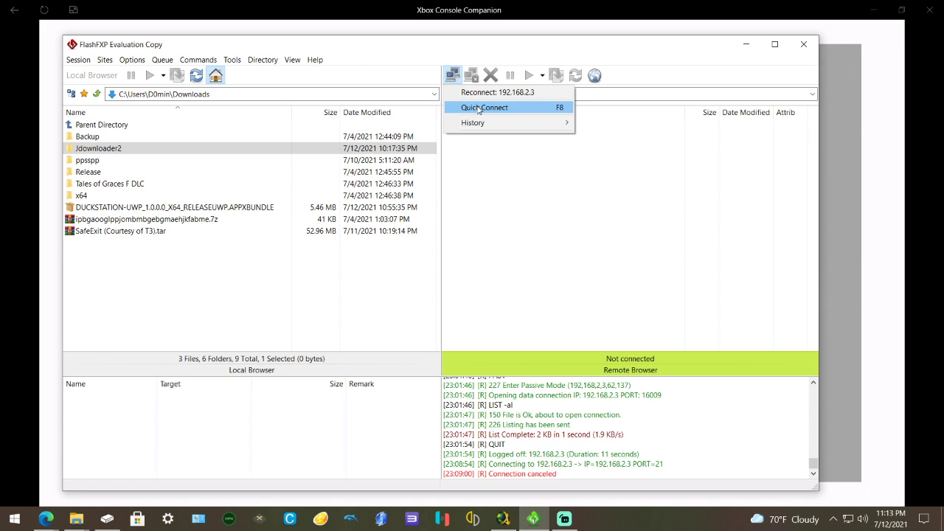
left_click(480, 109)
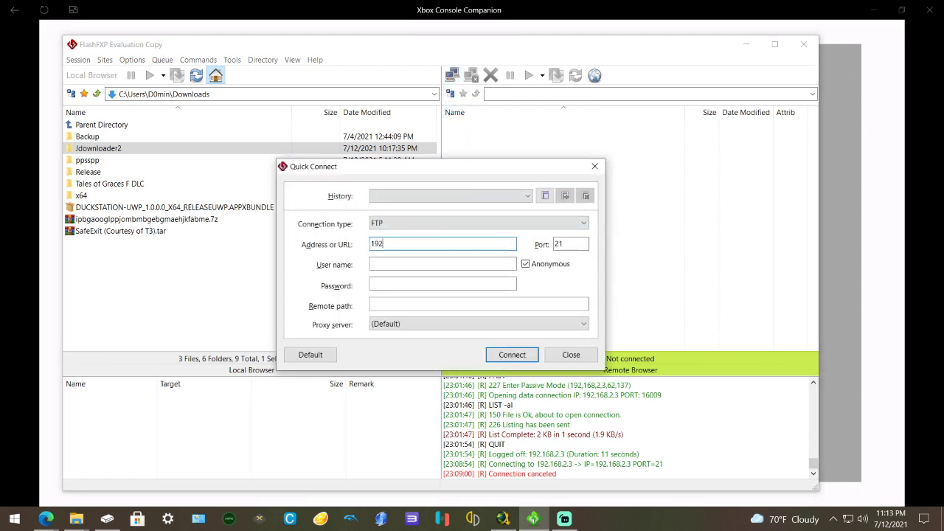
type("192.168.2.3")
key("Return")
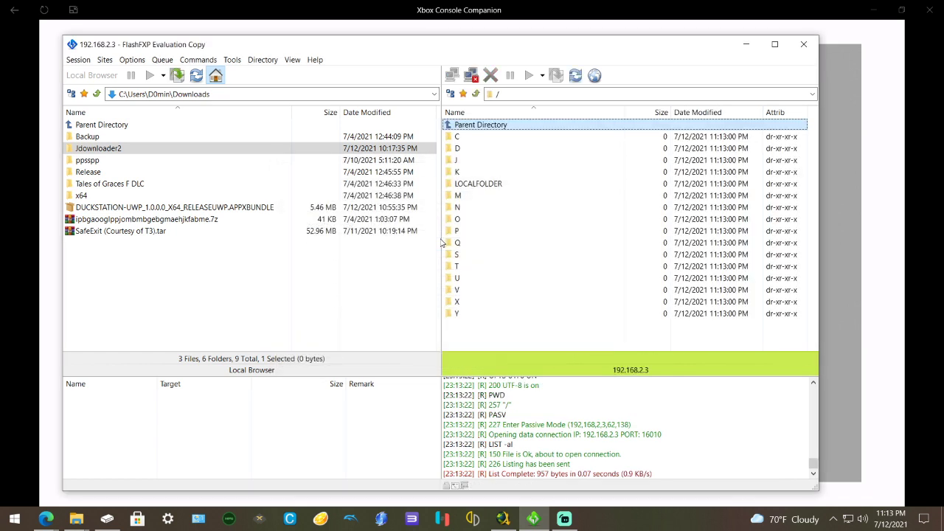
- On the console, open LOCALFOLDER, DuckStation's package folder starting with 57bcfd1f, and its LocalState folder
double_click(483, 188)
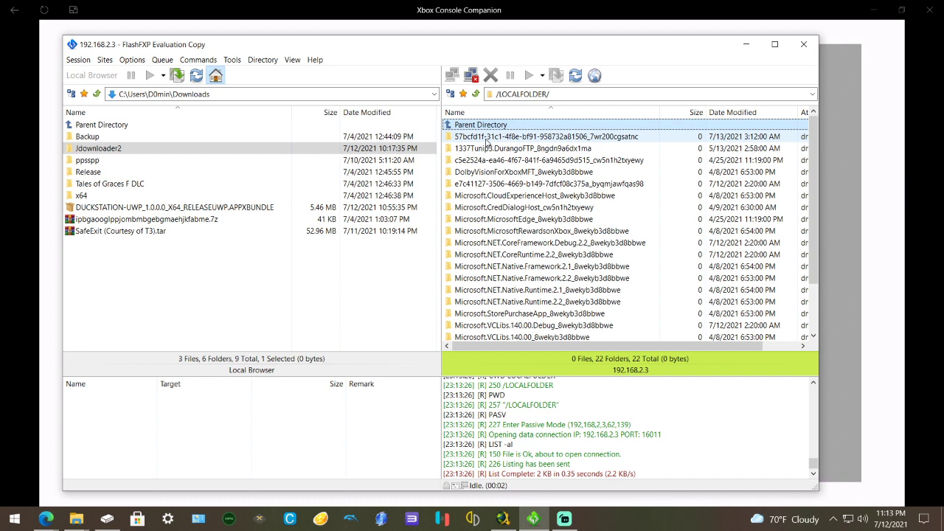
double_click(486, 138)
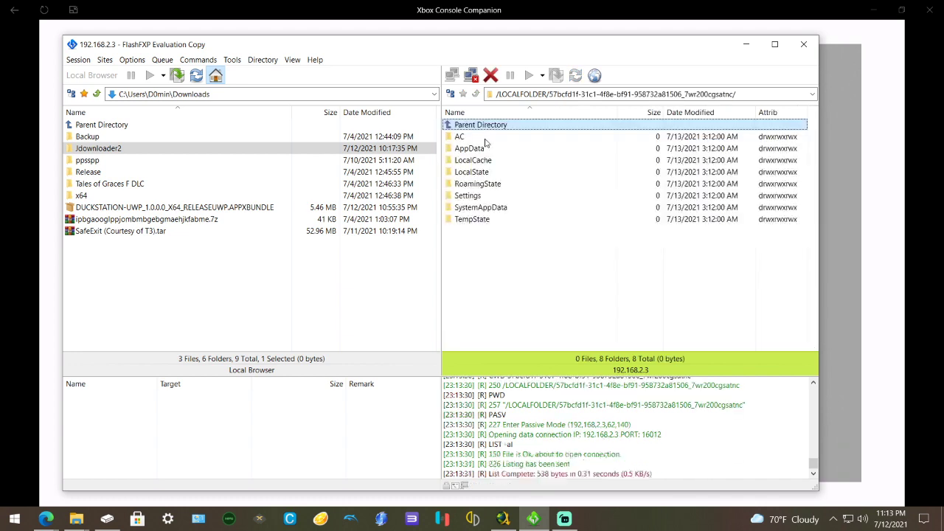
double_click(498, 171)
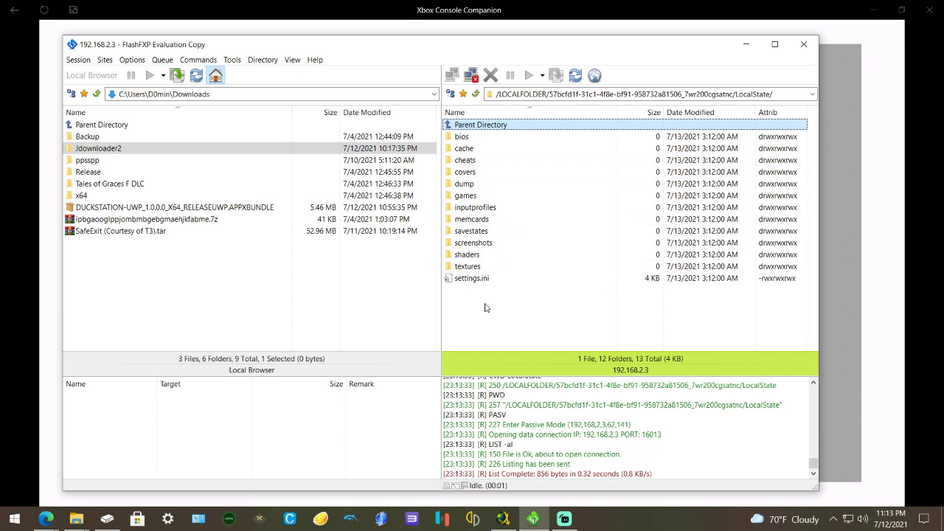
- In the local browser, go up to This PC and open the J: drive
left_click(144, 316)
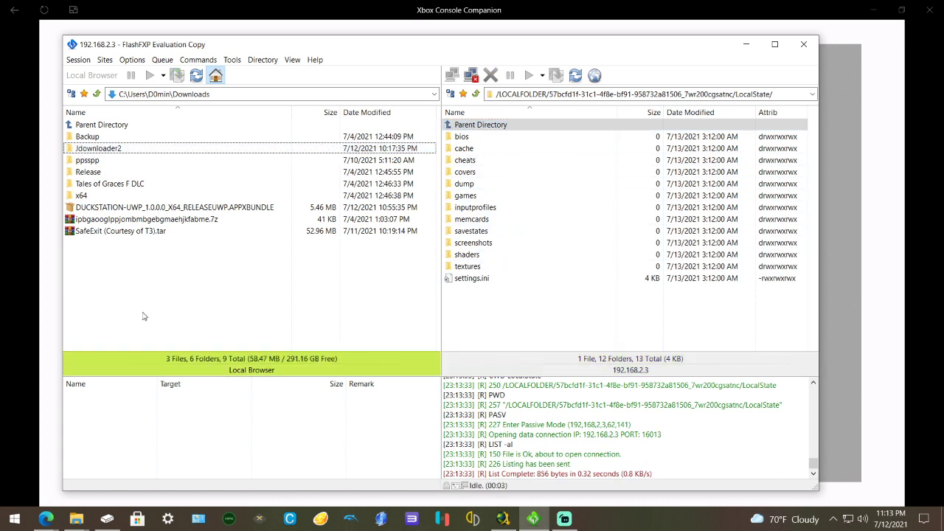
key("BackSpace")
key("BackSpace")
key("BackSpace")
key("BackSpace")
key("Down")
key("Down")
key("Down")
key("Down")
key("Down")
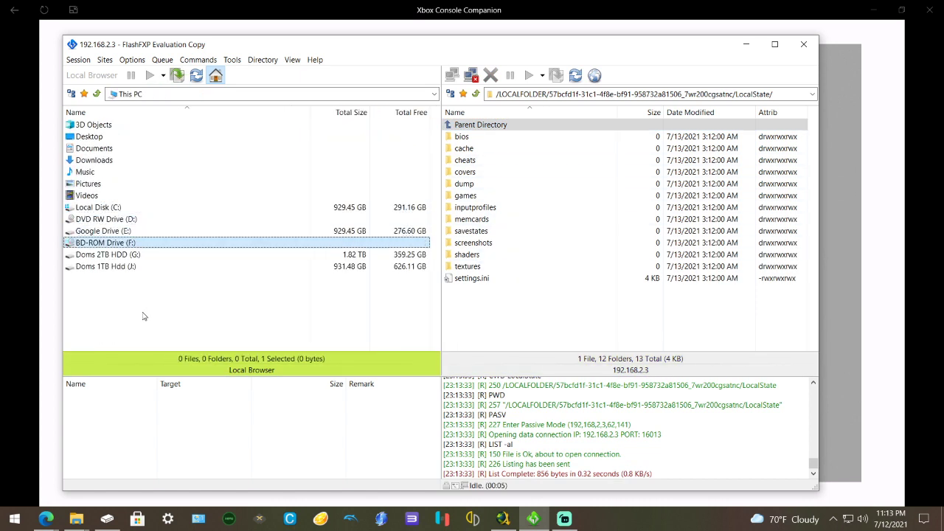
key("Return")
- Open the PC Backup folder on the local drive and its BIOS Retroarch subfolder
key("Down")
key("Down")
key("Down")
key("Down")
key("Return")
key("Down")
key("Down")
key("Down")
key("Down")
key("Down")
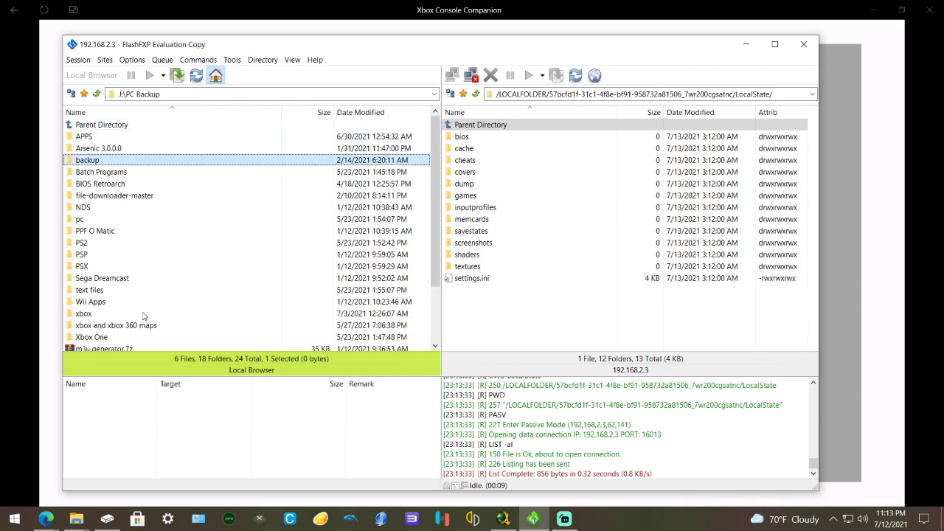
key("Return")
- Find the PlayStation BIOS files and select scph5500.bin, scph5501.bin and scph5502.bin
key("Down")
key("p")
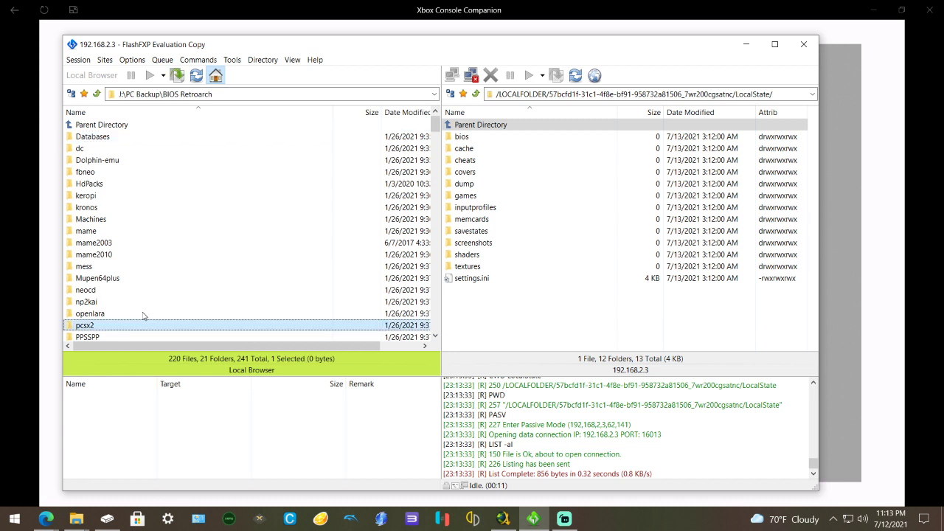
key("Page_Down")
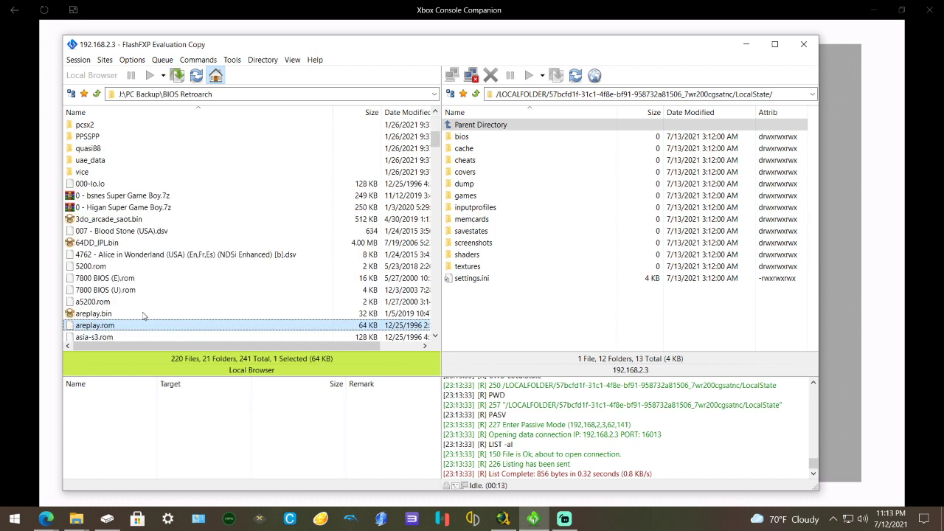
key("s")
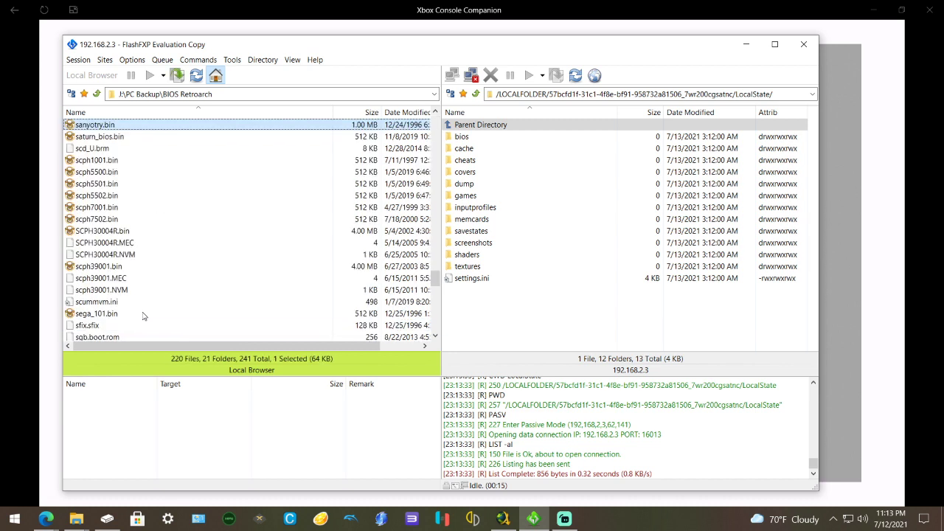
key("c")
key("p")
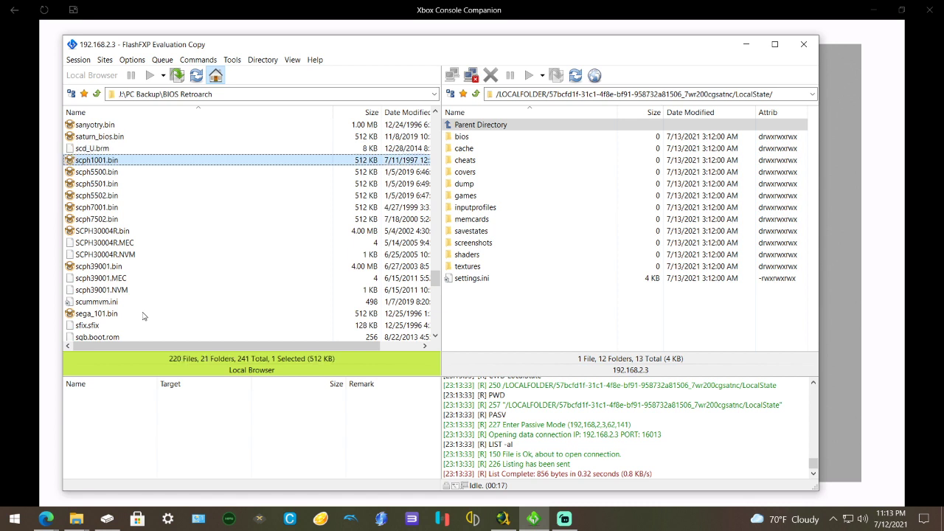
key("shift+Down")
key("shift+Down")
key("shift+Down")
key("shift+Down")
key("shift+Down")
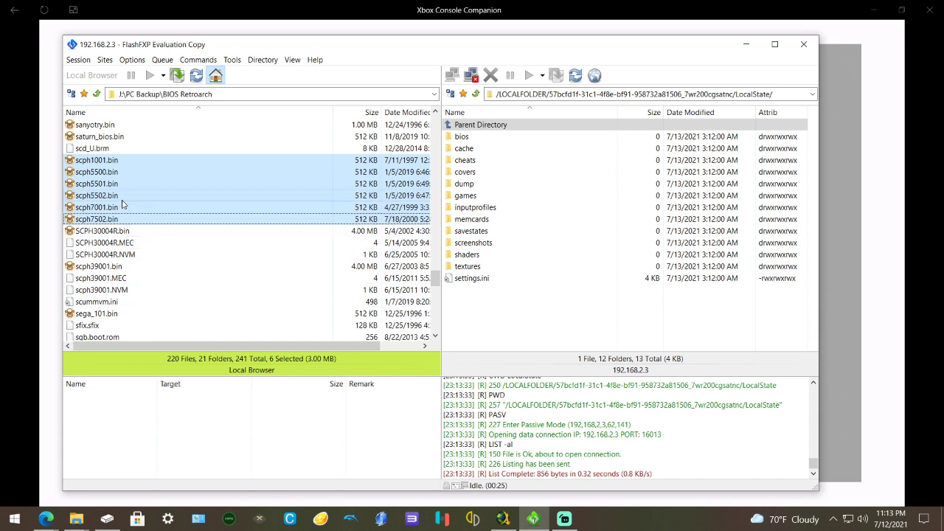
left_click(124, 174)
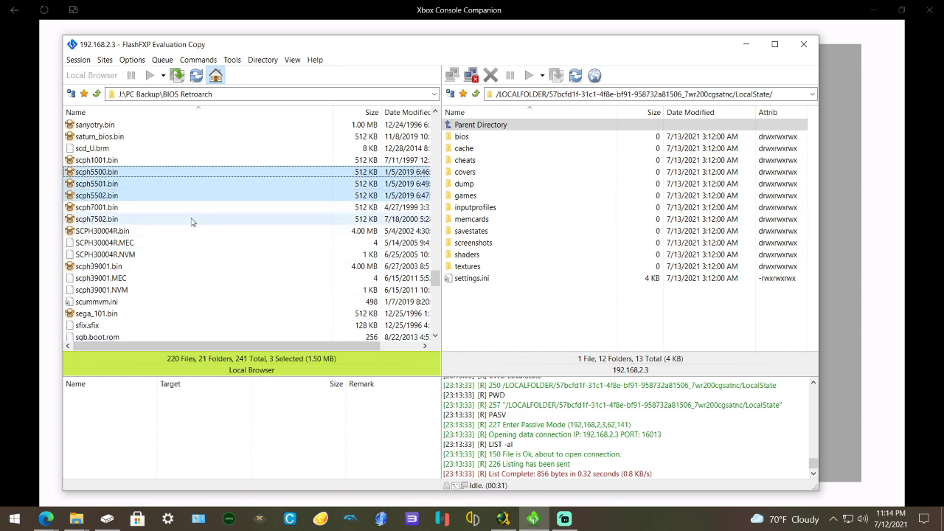
- Upload the selected BIOS files into the console's bios folder and return to LocalState
double_click(476, 136)
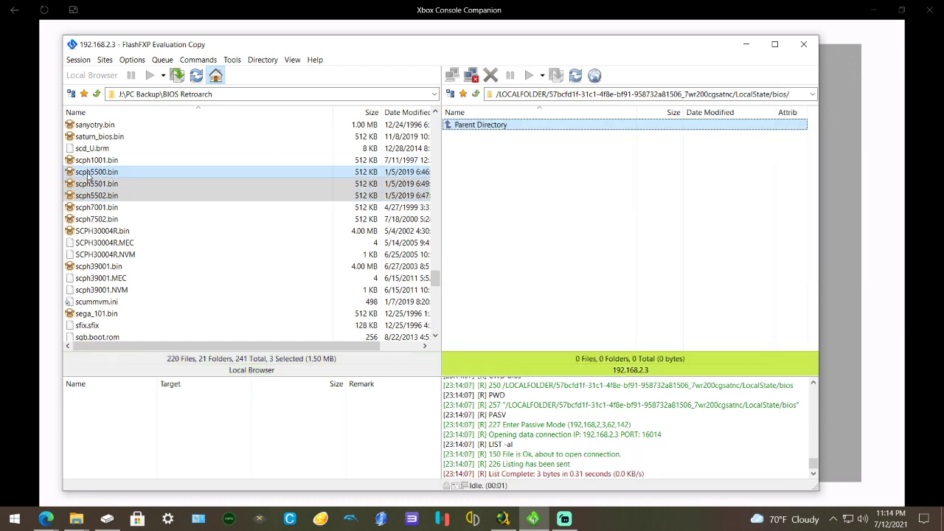
right_click(87, 174)
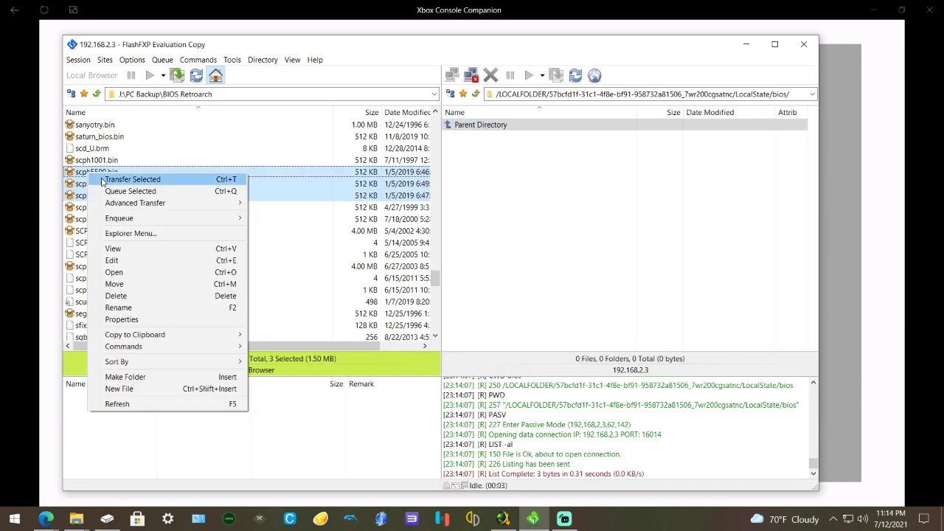
left_click(103, 180)
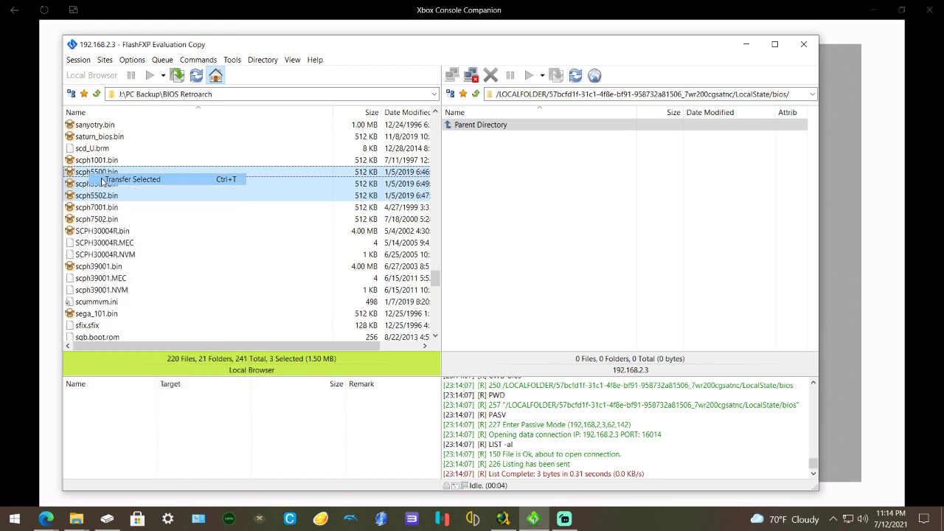
left_click(632, 285)
key("BackSpace")
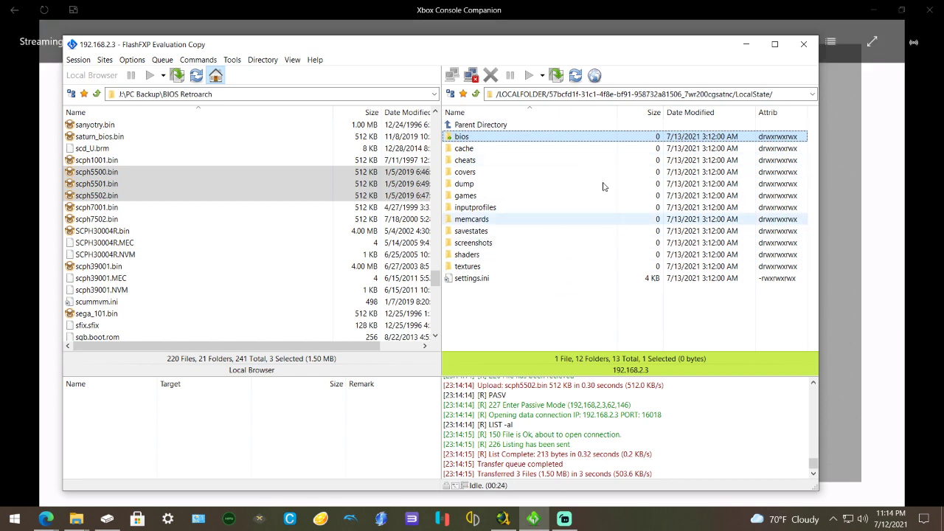
- Switch to Xbox Console Companion, leave Durango FTP, and launch DuckStation from the Games library
left_click(744, 45)
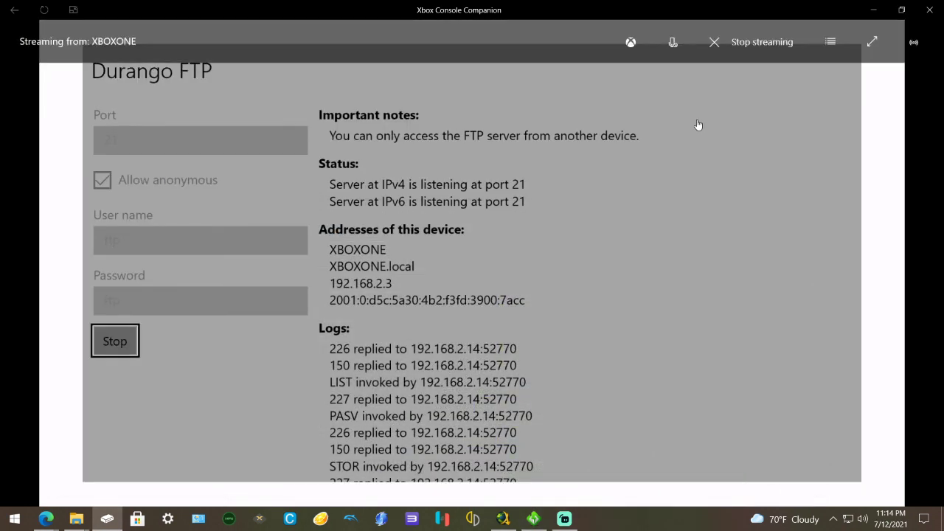
key("Return")
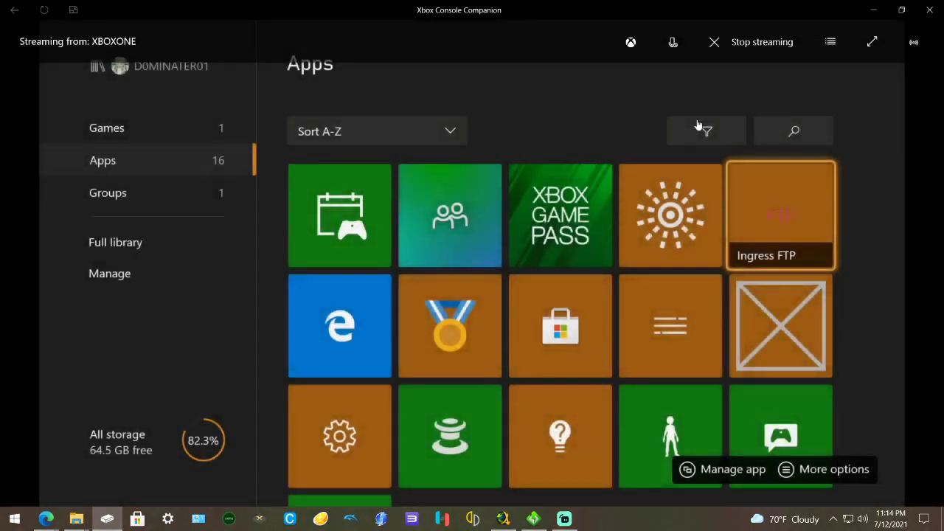
key("Left")
key("Left")
key("Left")
key("Left")
key("Left")
key("Up")
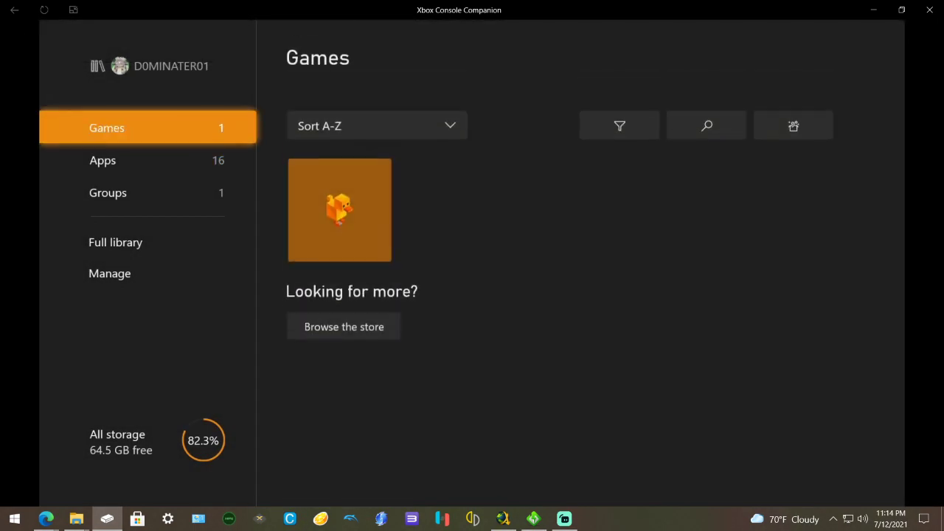
key("Right")
key("Return")
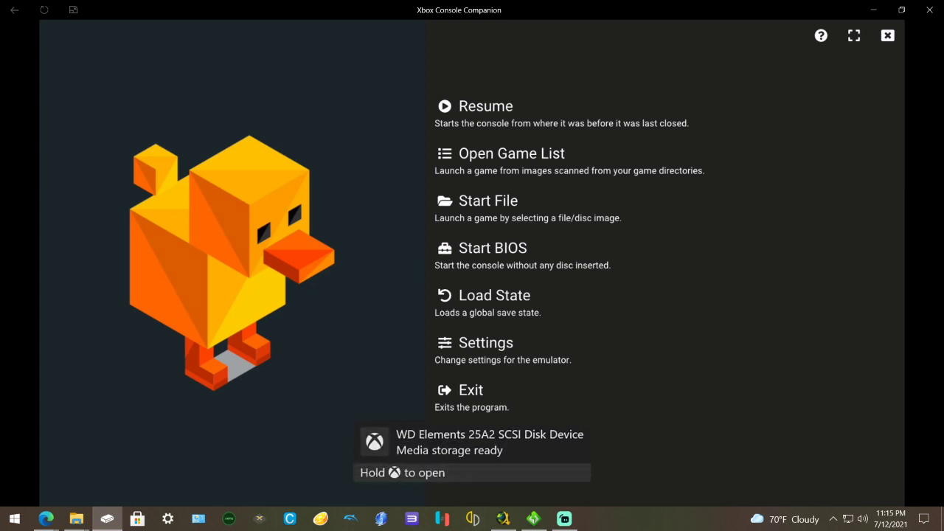
- Open DuckStation's emulator settings from its main screen
key("Tab")
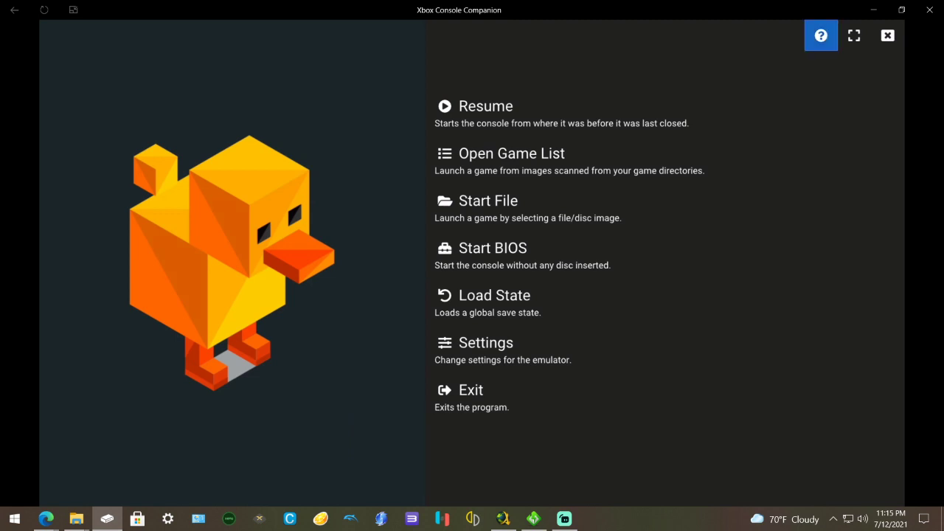
key("Down")
key("Down")
key("Down")
key("Down")
key("Down")
key("Down")
key("Return")
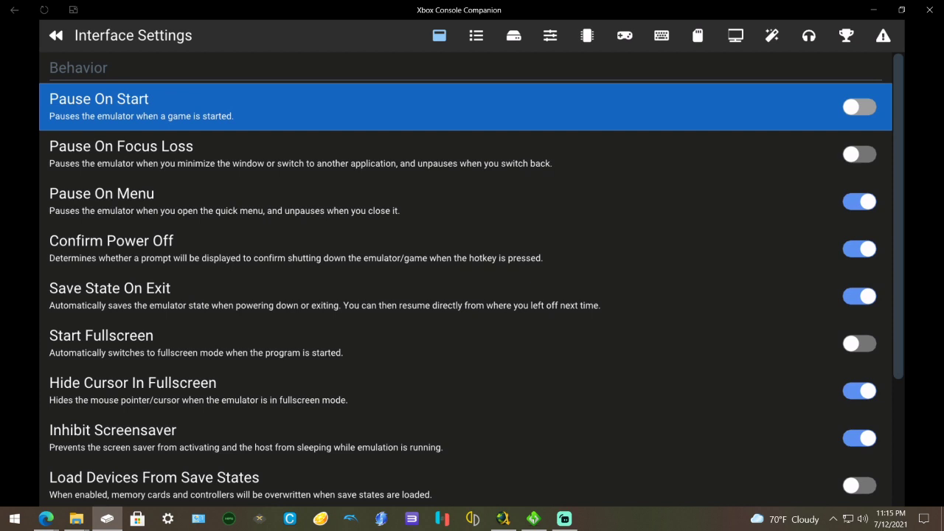
- Go to the Enhancement Settings page
key("Right")
key("Left")
key("Right")
key("Left")
key("Left")
key("Left")
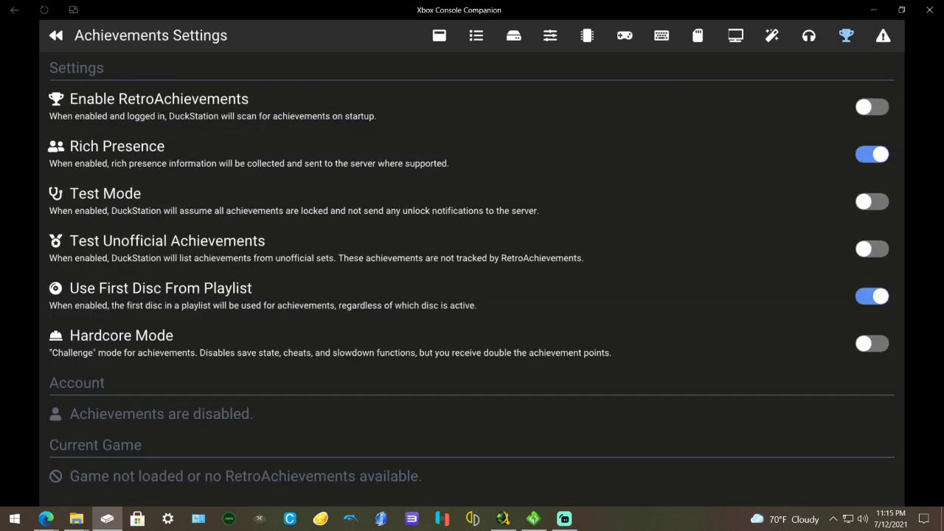
key("Left")
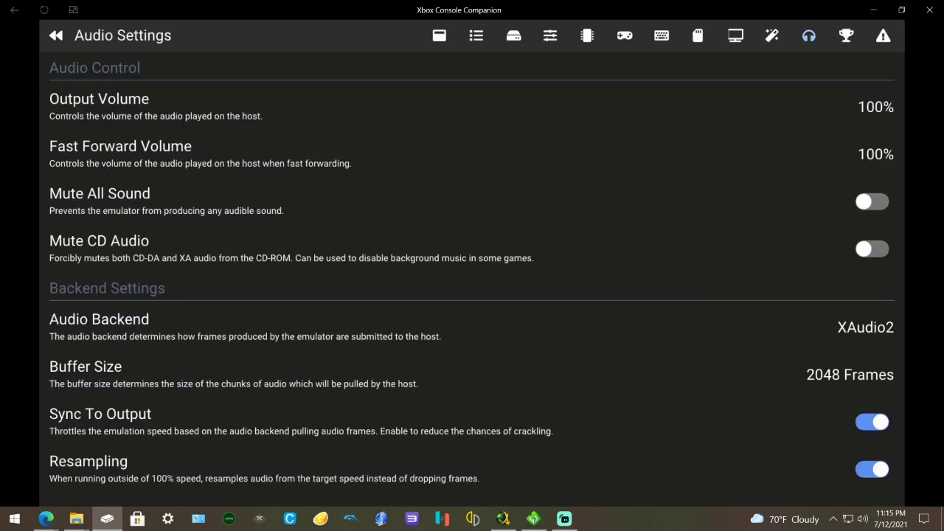
key("Left")
- Set the Internal Resolution Scale to 5x (for 1080p)
key("Down")
key("Up")
key("Return")
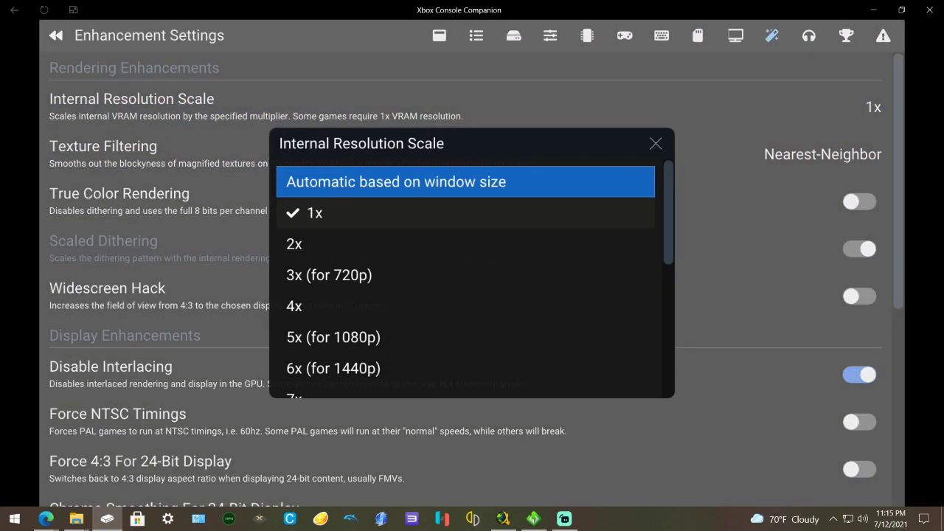
key("Down")
key("Down")
key("Down")
key("Down")
key("Down")
key("Return")
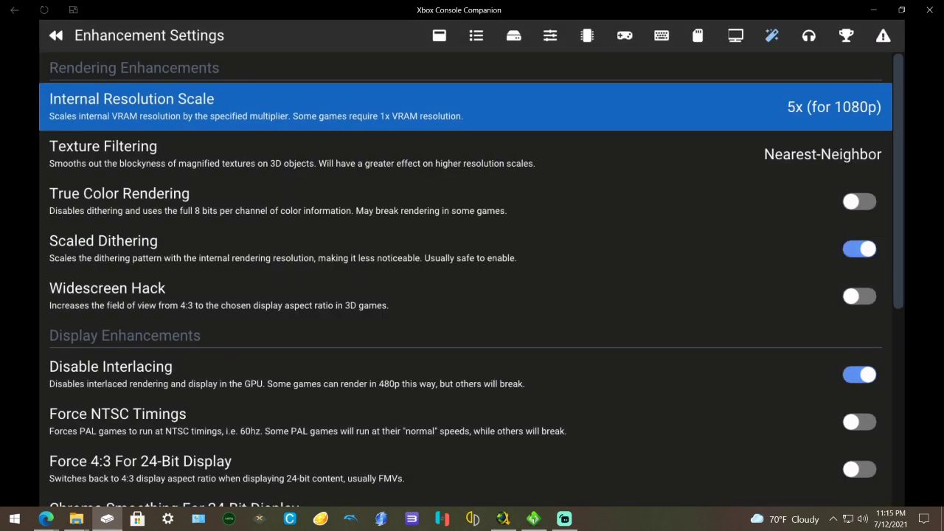
- Set Texture Filtering to Bilinear
key("Down")
key("Up")
key("Down")
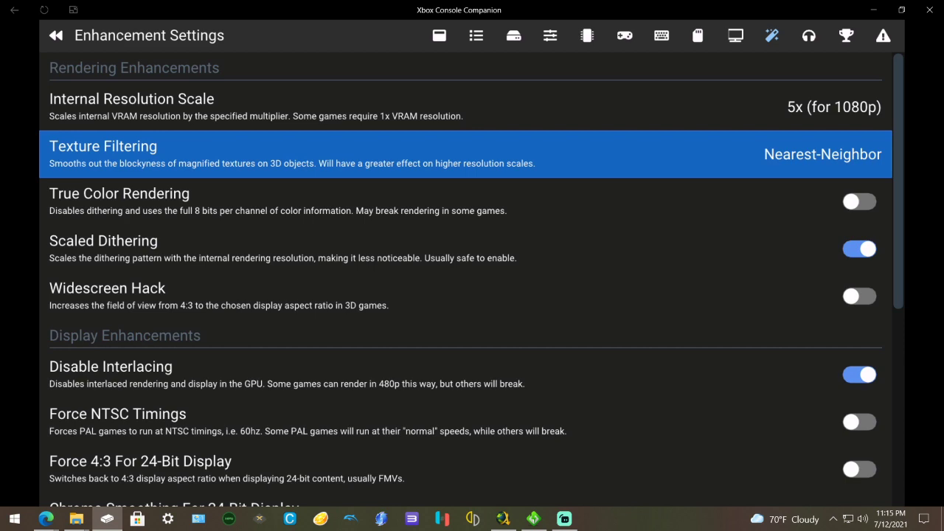
key("Down")
key("Up")
key("Return")
key("Down")
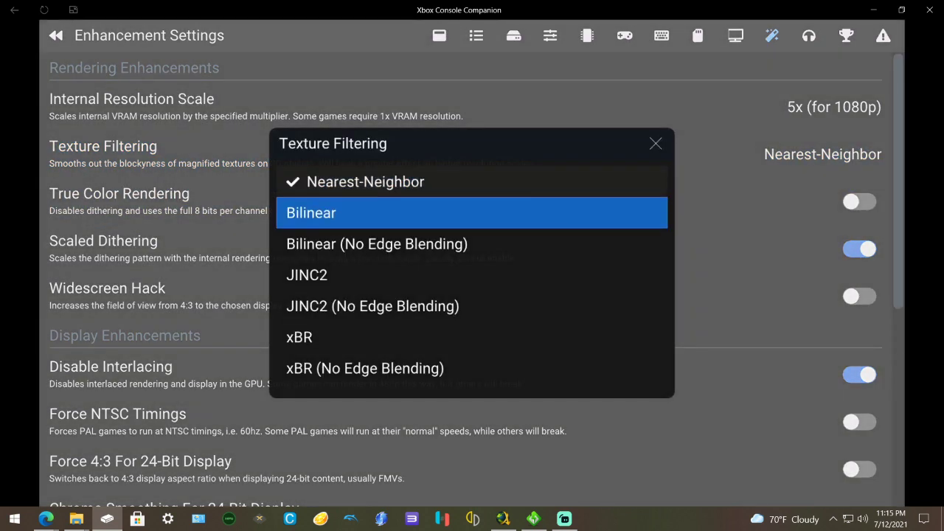
key("Return")
- Enable PGXP Geometry Correction
key("Down")
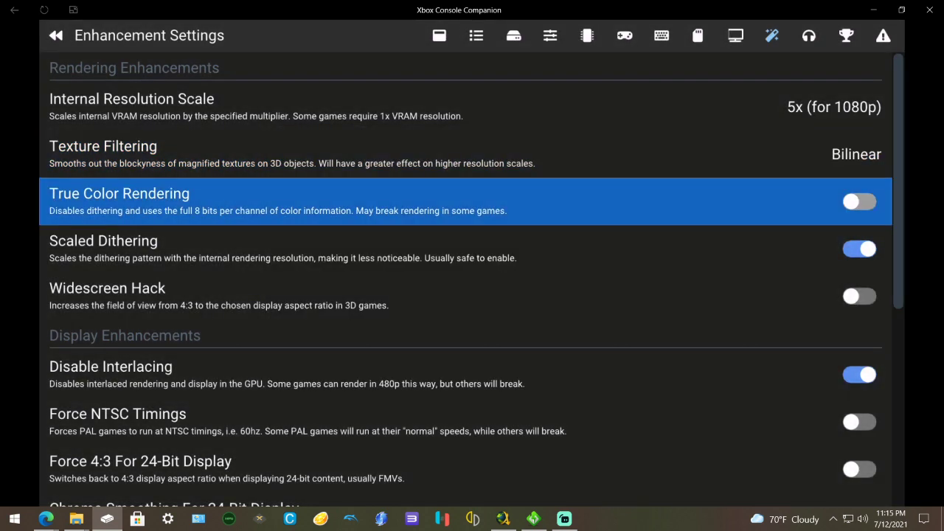
key("Down")
key("Down")
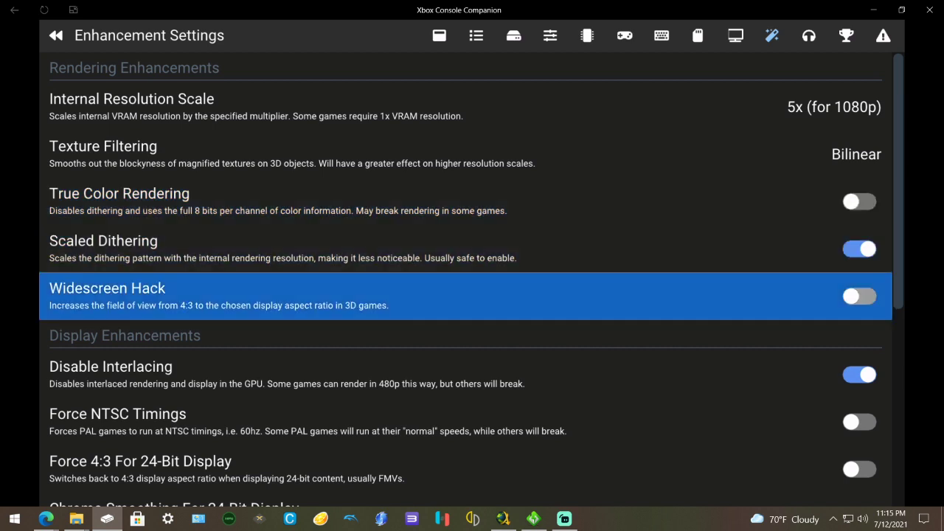
key("Down")
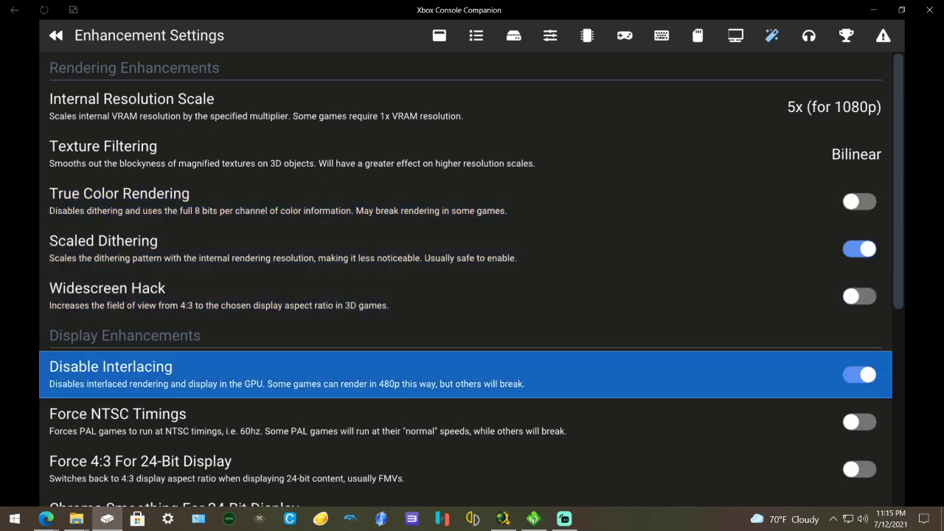
key("Down")
key("Down")
key("Down")
key("Down")
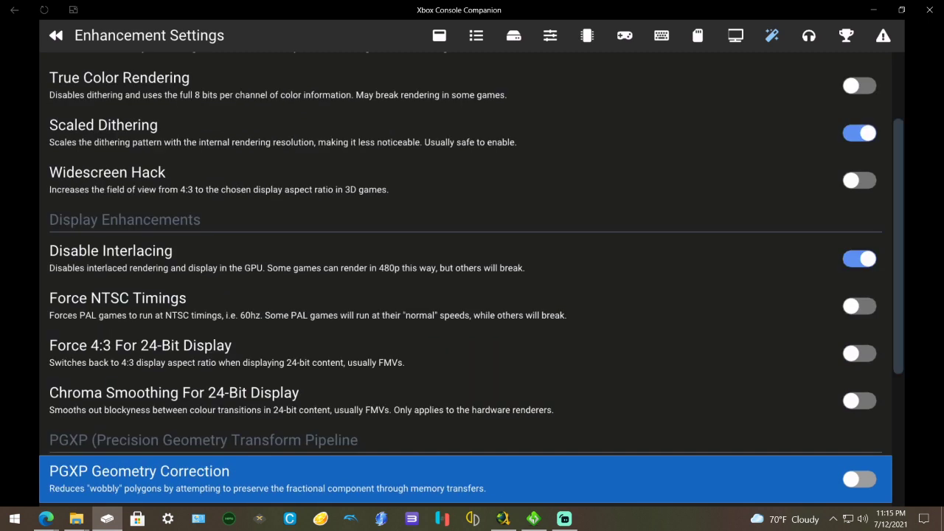
key("Return")
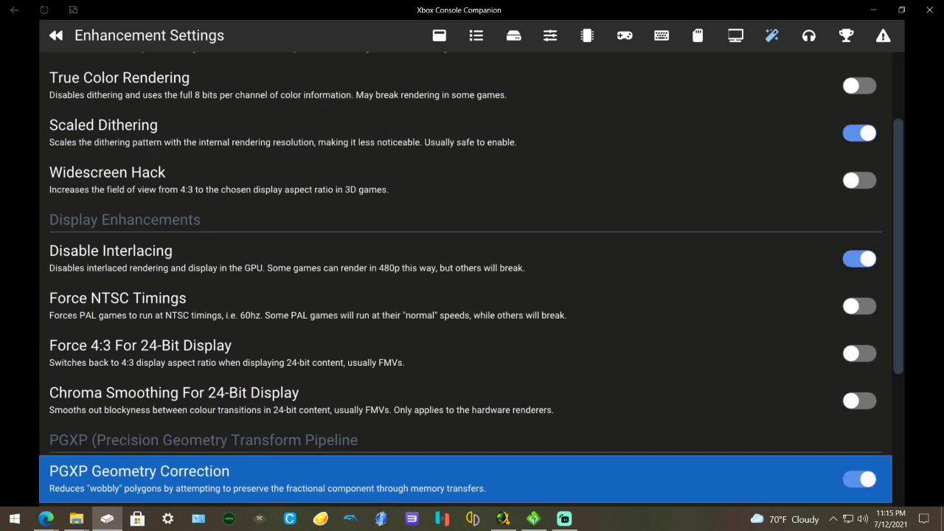
- Review the remaining PGXP options, from Texture Correction and Culling Correction through Depth Buffer and CPU Mode
key("Down")
key("Down")
key("Down")
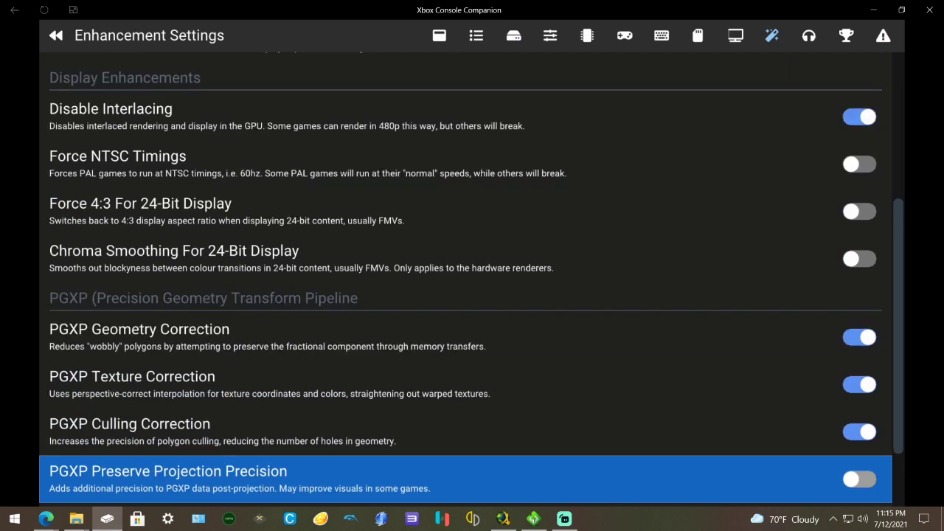
key("Down")
key("Up")
key("Down")
key("Up")
key("Up")
key("Up")
key("Up")
key("Down")
key("Down")
key("Down")
key("Down")
key("Down")
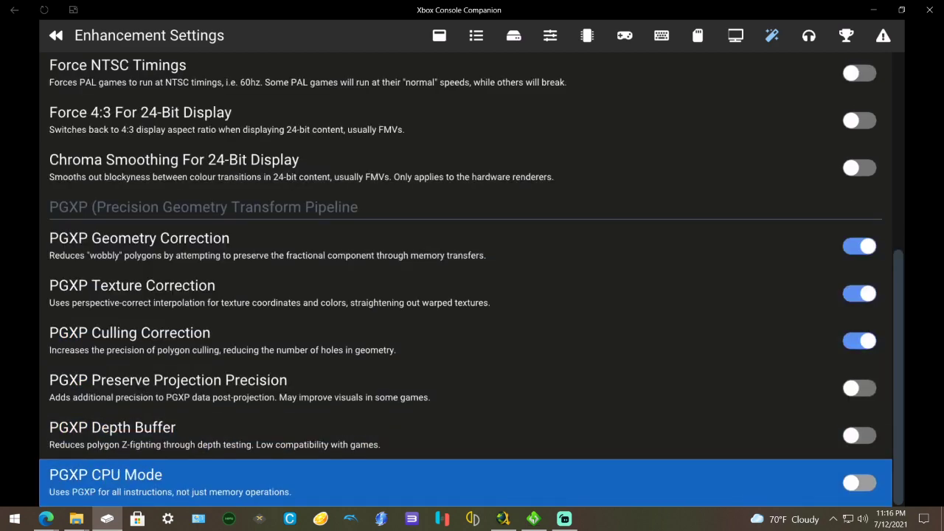
key("Up")
key("Up")
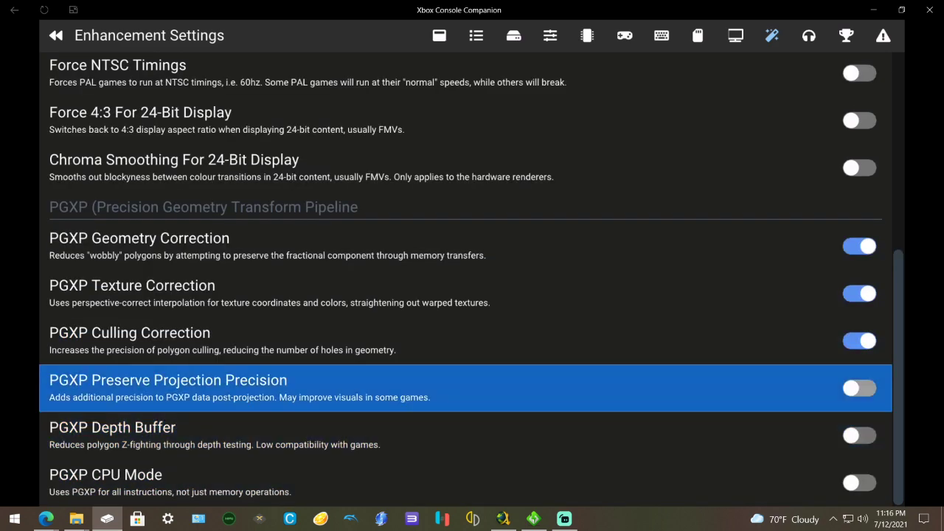
key("Up")
key("Up")
key("Up")
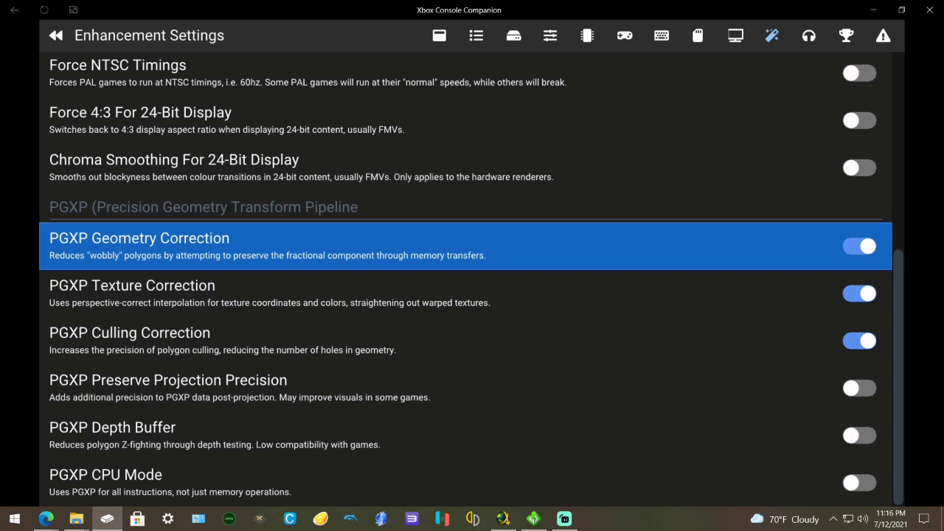
key("Down")
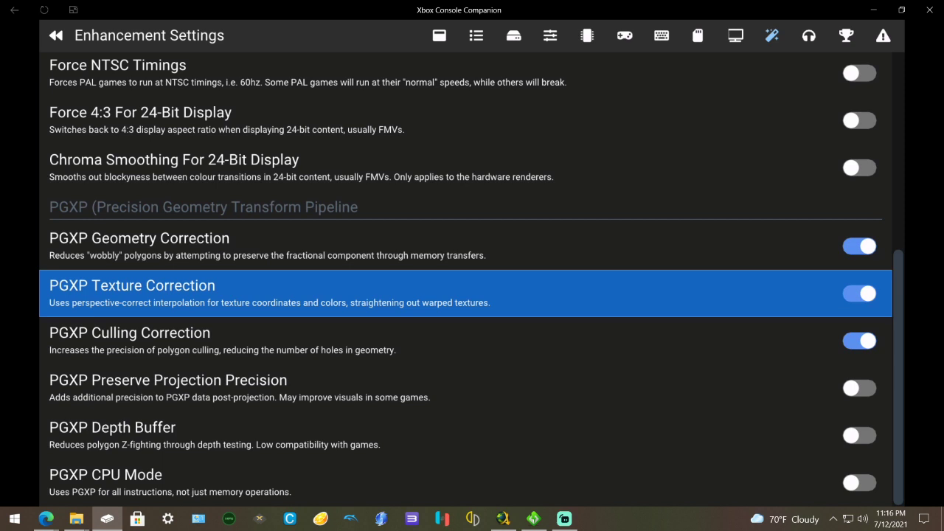
- Set the Aspect Ratio in the display settings to 16:9
key("Left")
left_click(465, 357)
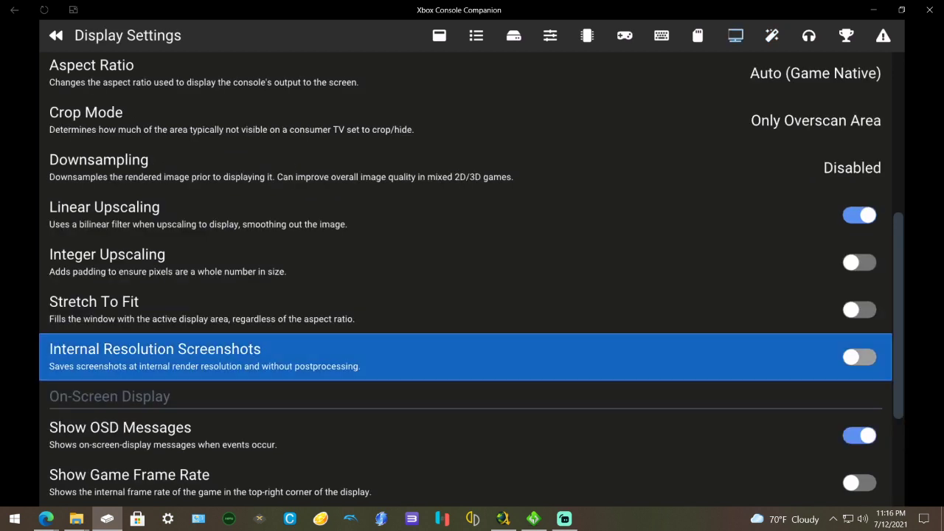
key("Up")
key("Up")
key("Up")
key("Up")
key("Up")
key("Up")
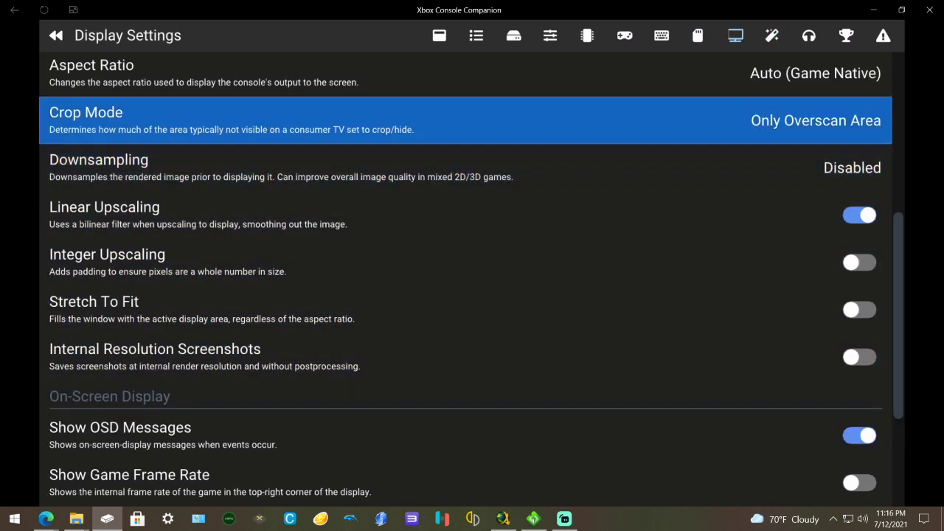
key("Return")
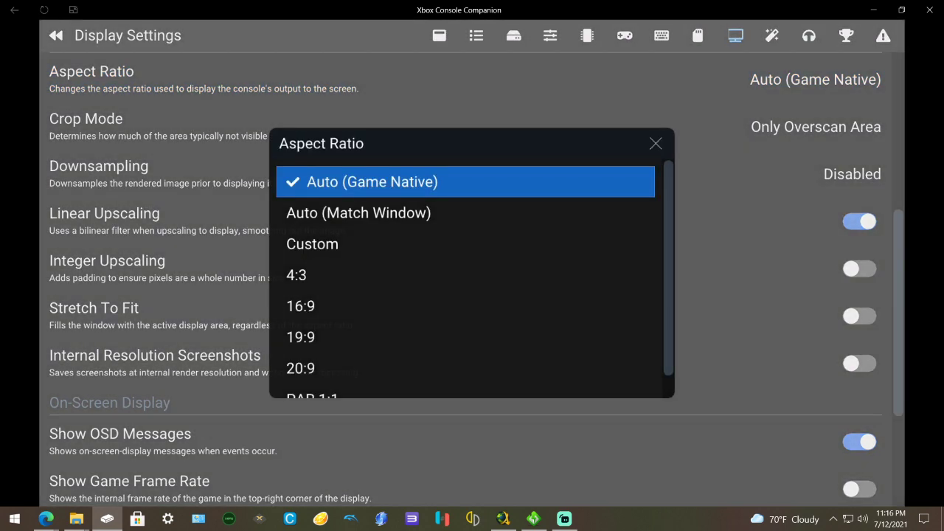
key("Down")
key("Down")
key("Down")
key("Down")
key("Return")
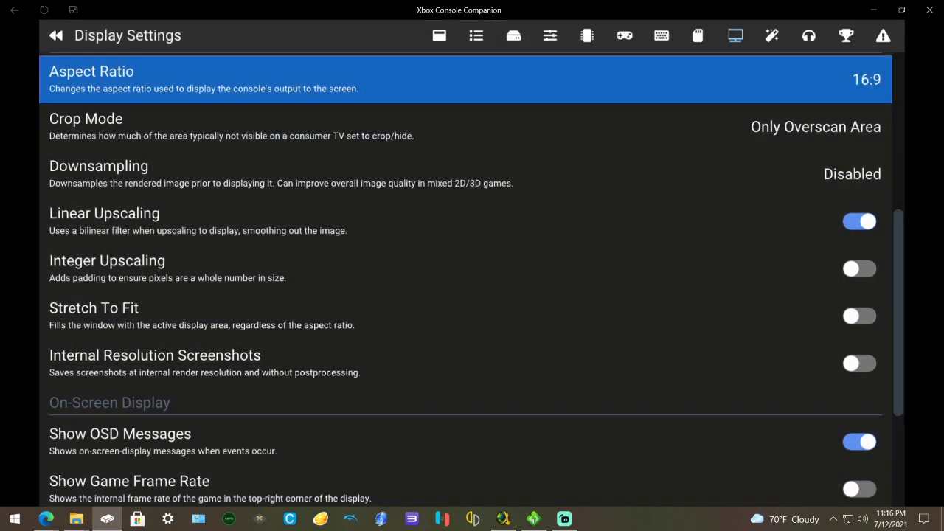
- Review the remaining display settings, from Crop Mode and the upscaling options down through the On-Screen Display section
key("Down")
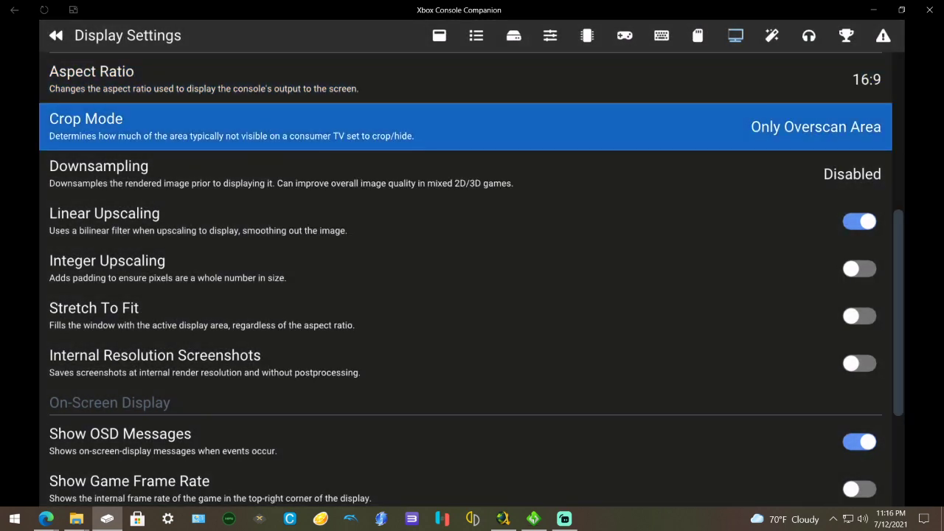
key("Down")
key("Down")
key("Down")
key("Down")
key("Down")
key("Down")
key("Down")
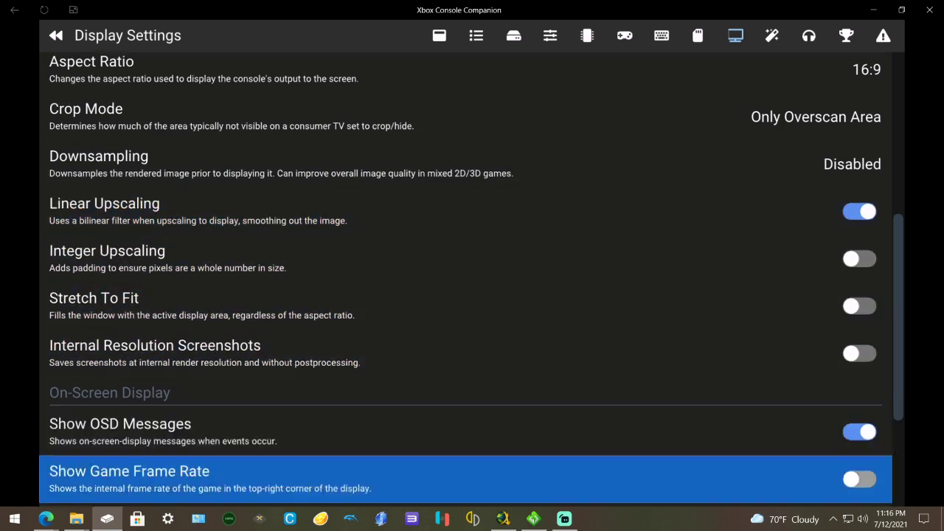
key("Down")
key("Down")
key("Down")
key("Down")
- Review the memory card settings for both ports and the shared card options
key("Left")
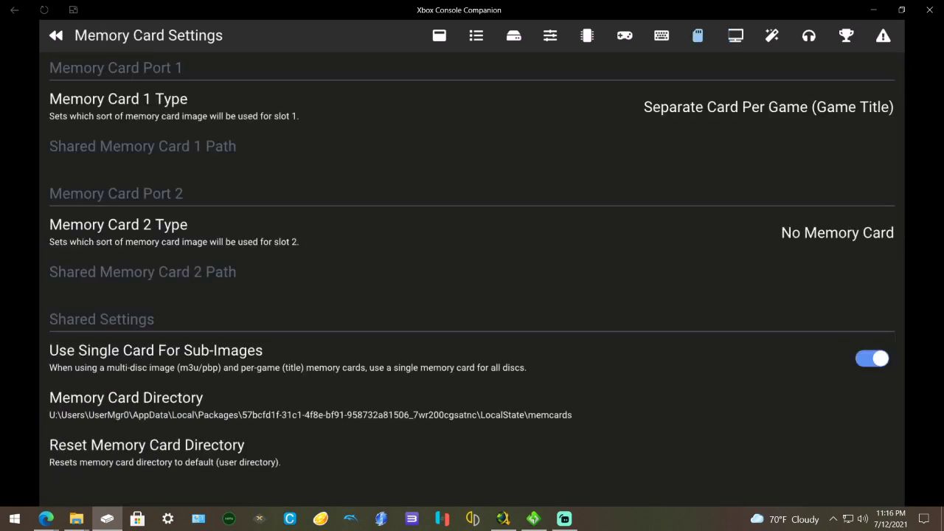
key("Up")
key("Up")
key("Up")
key("Up")
key("Up")
- Examine the general hotkey bindings, including the quick menu, fast forward and turbo buttons
key("Left")
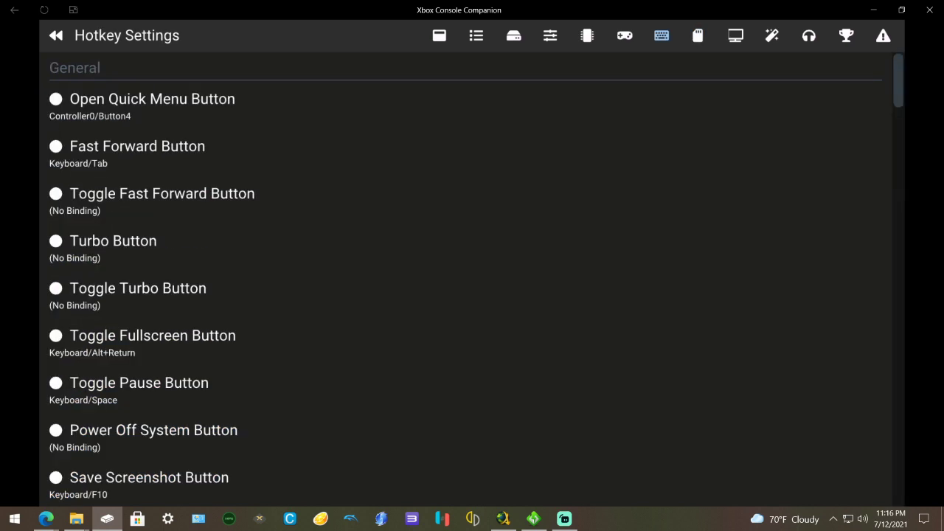
key("Down")
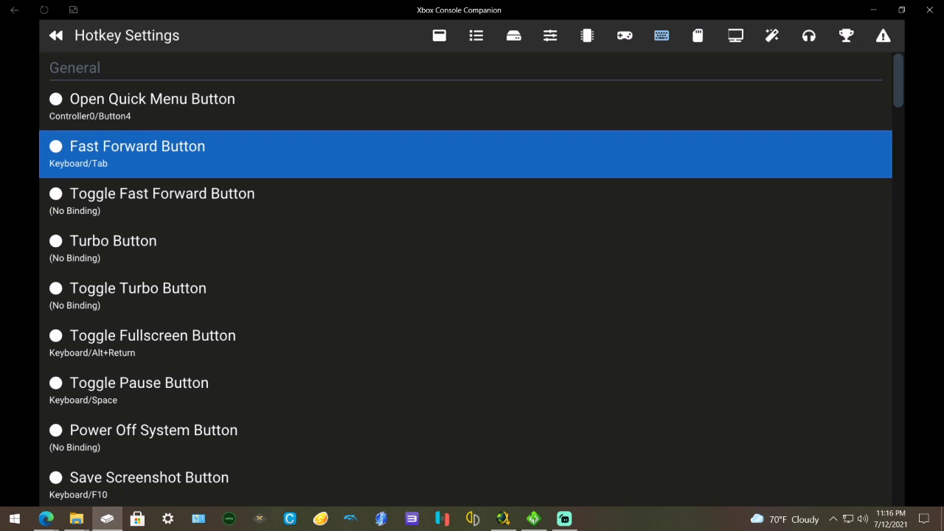
key("Down")
key("Down")
key("Down")
key("Down")
key("Down")
key("Down")
key("Down")
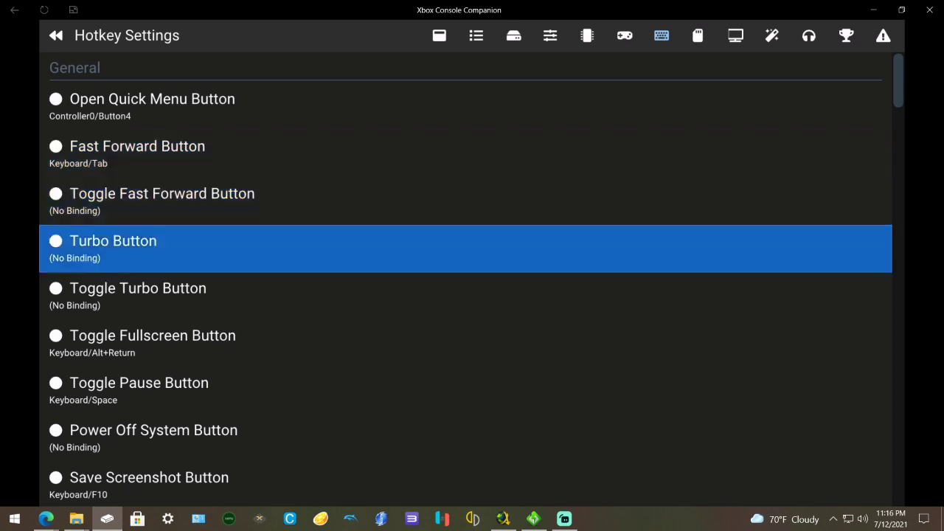
key("Up")
key("Up")
key("Up")
key("Up")
key("Up")
key("Up")
key("Up")
key("Up")
key("Down")
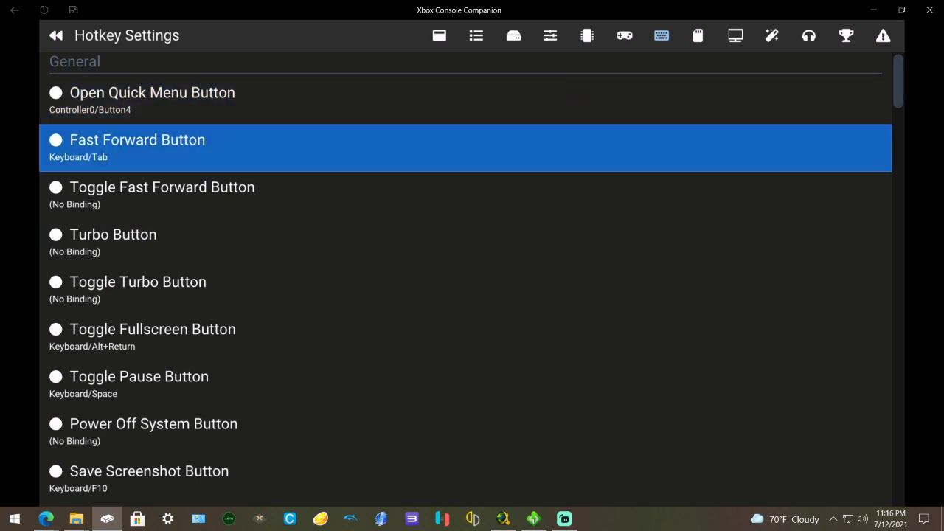
- Review the BIOS files offered for NTSC-U in the BIOS settings and select Auto-Detect
key("Left")
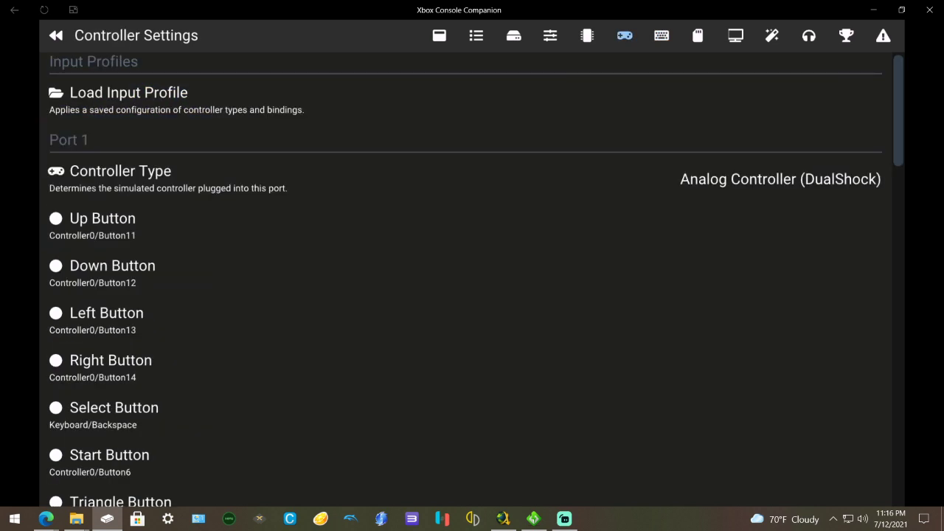
key("Left")
key("Down")
key("Up")
key("Down")
key("Down")
key("Up")
key("Up")
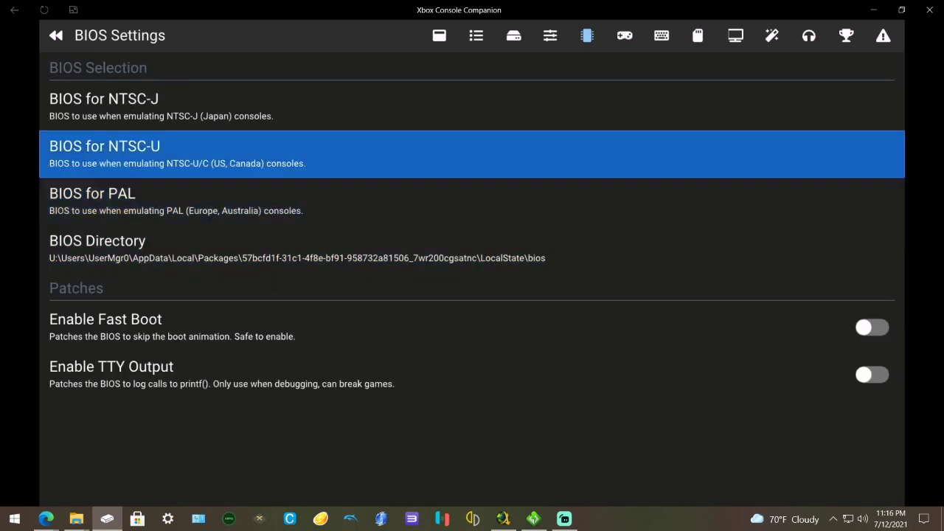
key("Return")
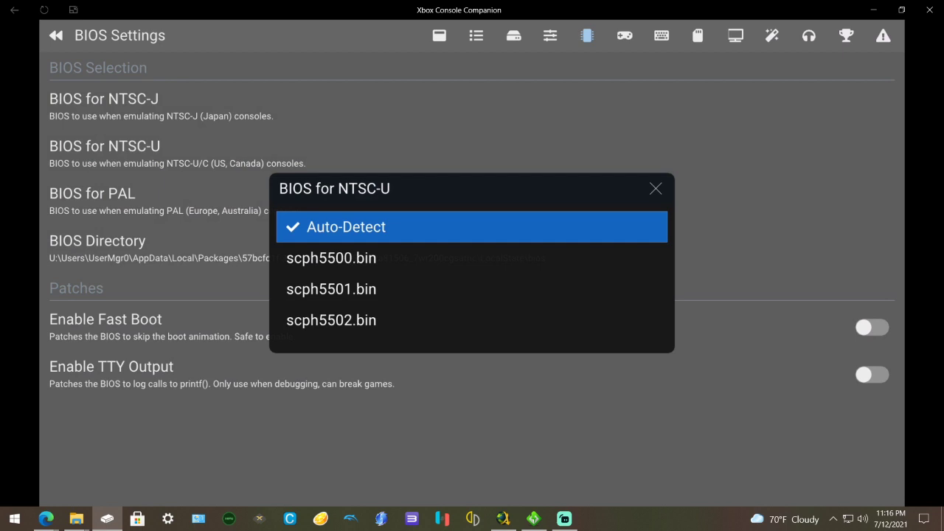
key("Down")
key("Down")
key("Down")
key("Up")
key("Up")
key("Up")
key("Down")
key("Down")
key("Up")
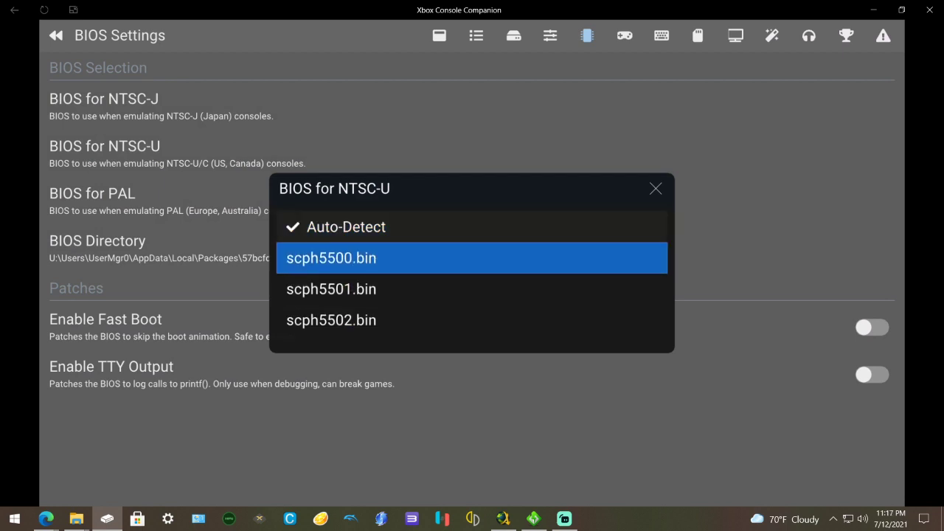
key("Down")
key("Down")
key("Up")
key("Up")
key("Up")
key("Return")
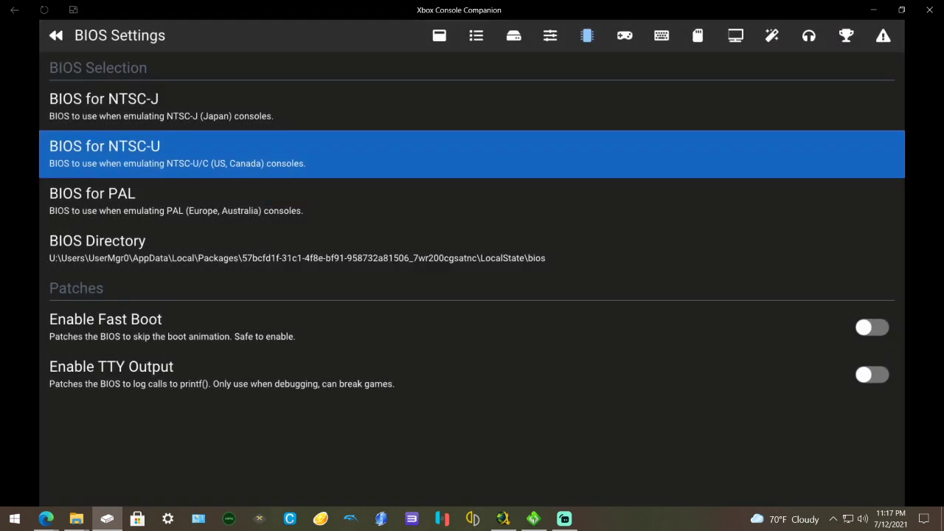
- Review the speed control and rewind options in the emulation settings
key("Left")
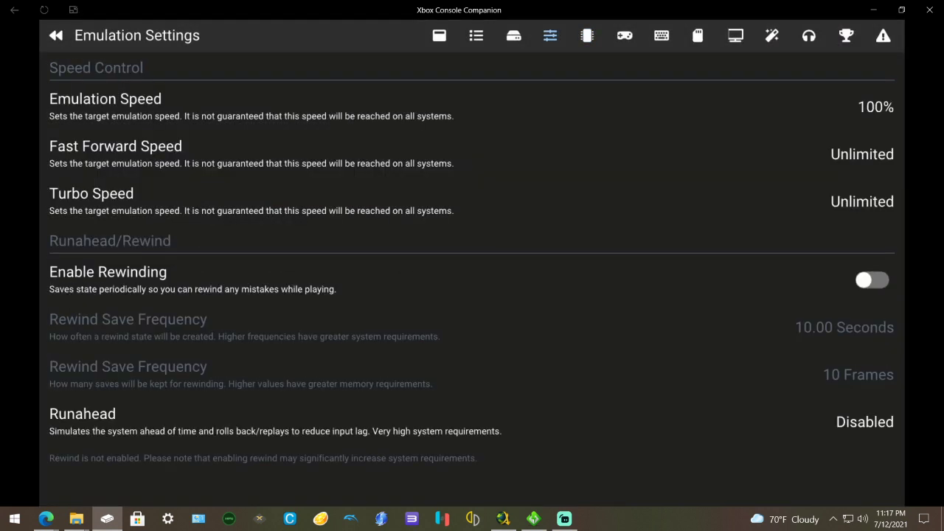
key("Down")
key("Down")
key("Down")
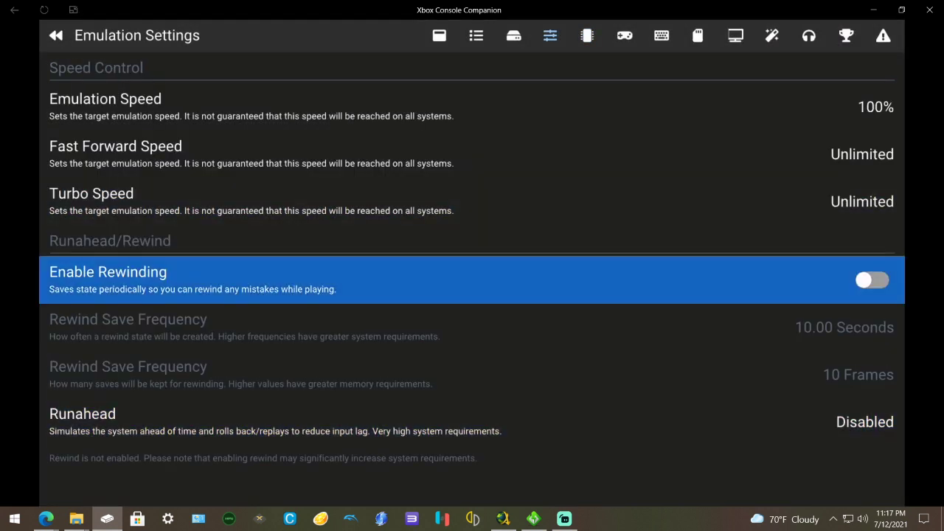
key("Up")
key("Up")
key("Up")
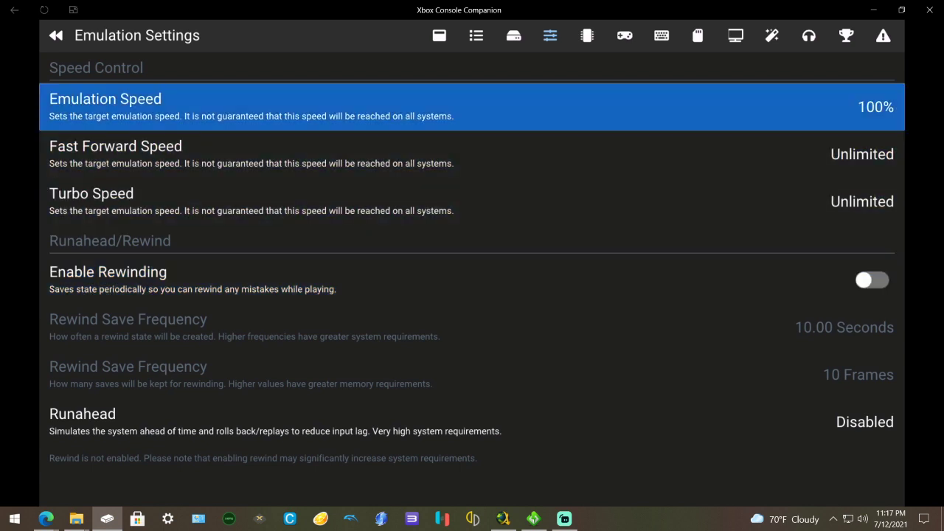
- Look through the options on the settings page between Emulation Settings and Game List Settings
key("Page_Up")
key("Down")
key("Down")
key("Up")
key("Up")
key("Down")
key("Down")
key("Down")
key("Down")
key("Down")
key("Down")
key("Down")
key("Down")
key("Down")
- Start adding a search directory in the game list settings and browse up through the parent directories to the drive list
key("Page_Up")
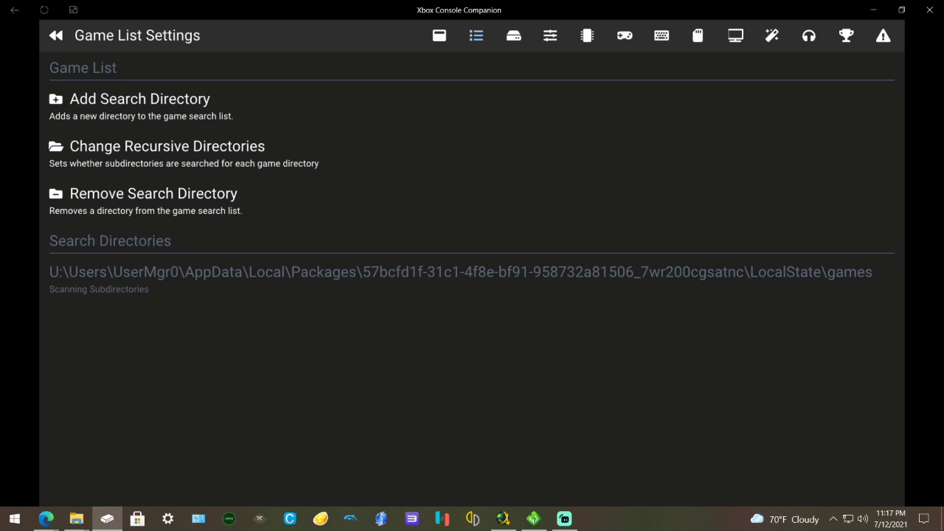
key("Up")
key("Up")
key("Up")
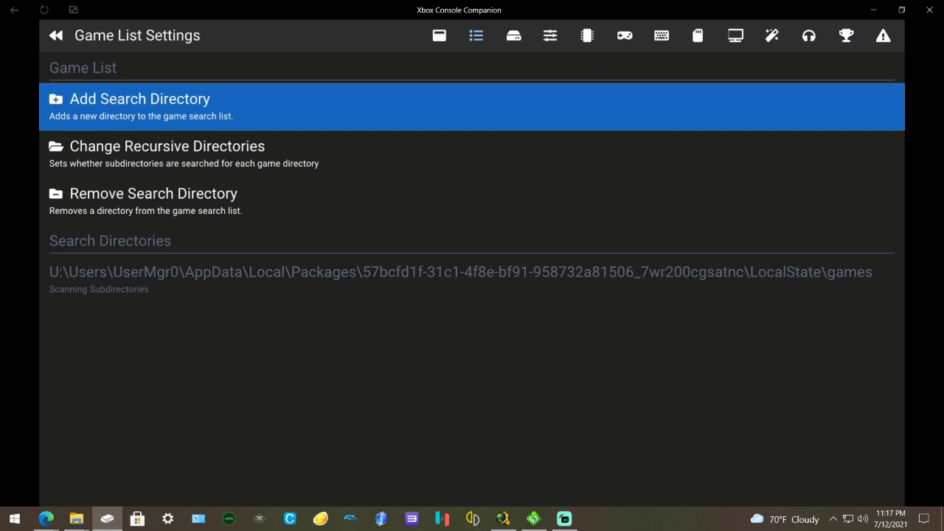
key("Return")
key("Down")
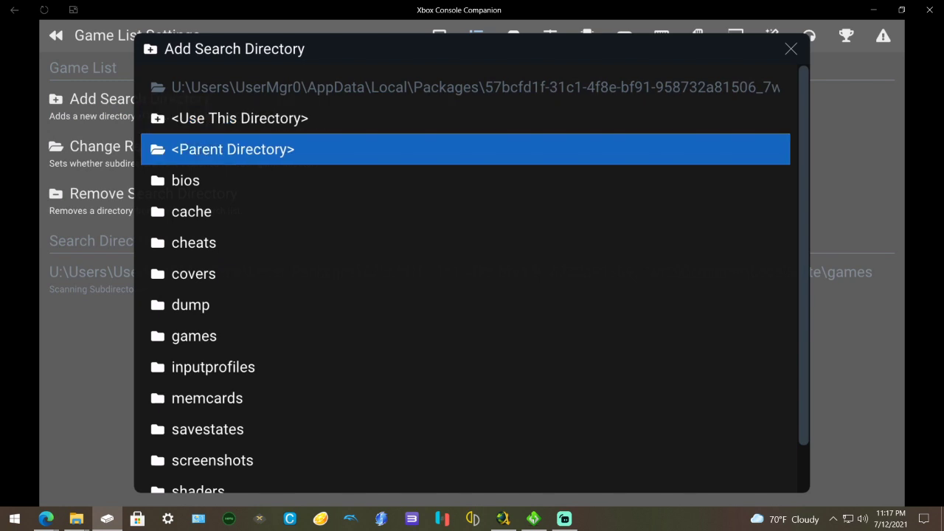
key("Return")
key("Return")
key("Return")
key("Return")
key("Return")
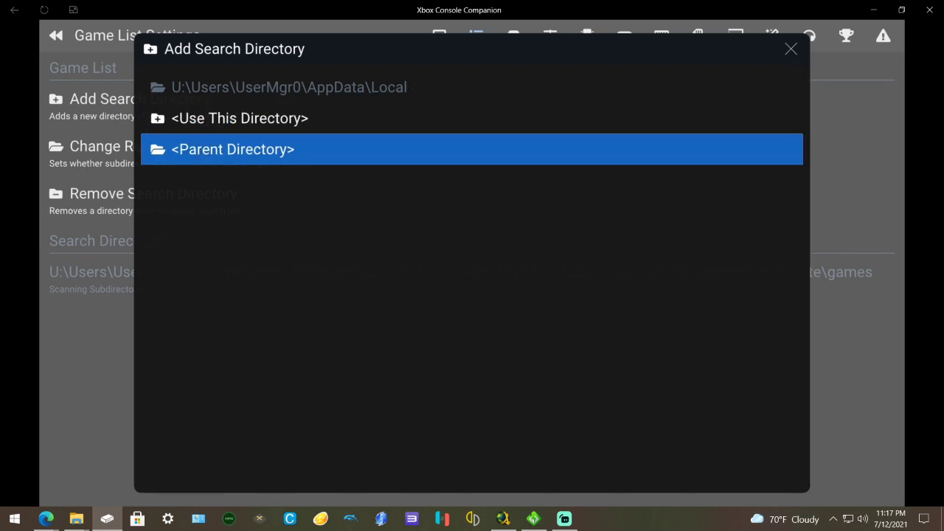
key("Return")
key("Return")
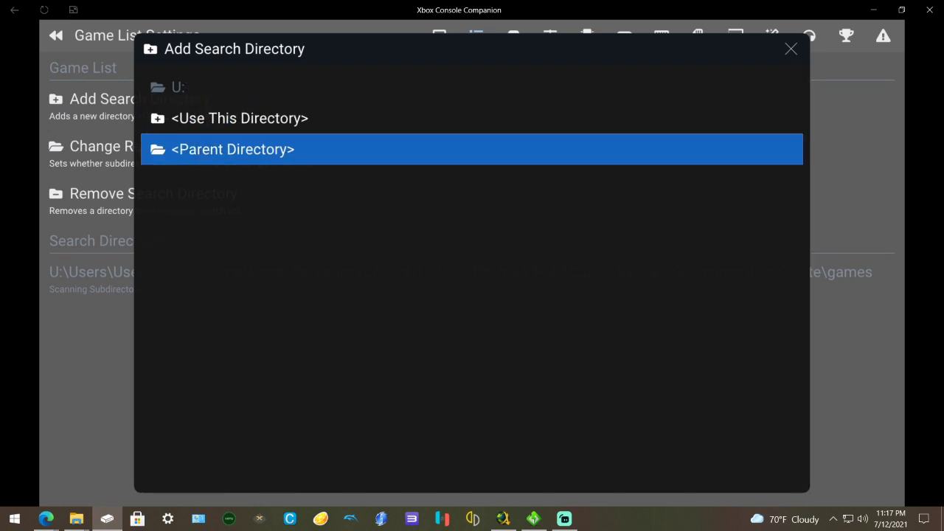
key("Return")
- Add E:\Emulated Roms\Sony - Playstation as a game search directory
key("Down")
key("Down")
key("Down")
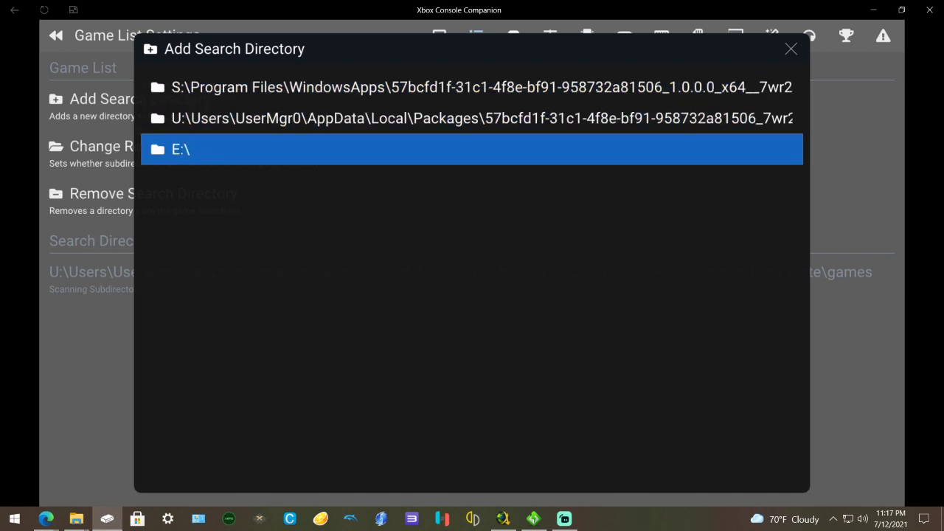
key("Return")
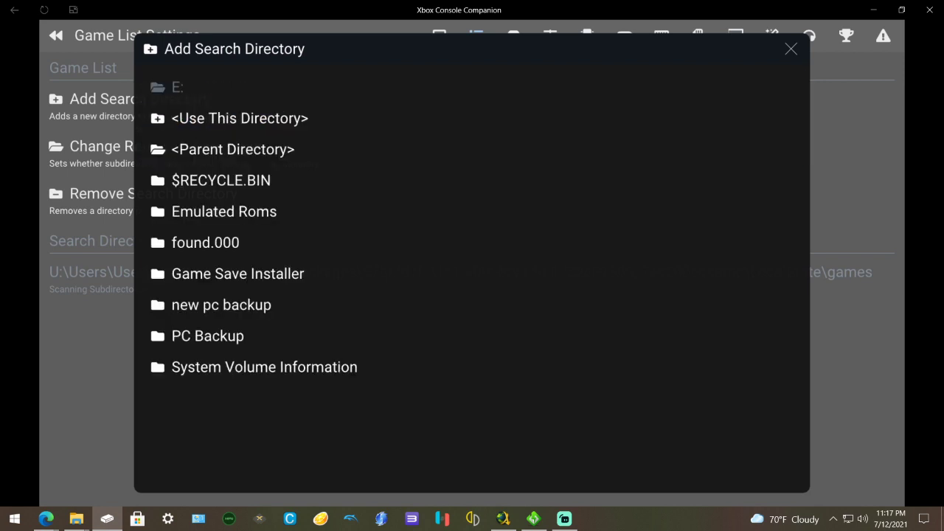
key("Down")
key("Down")
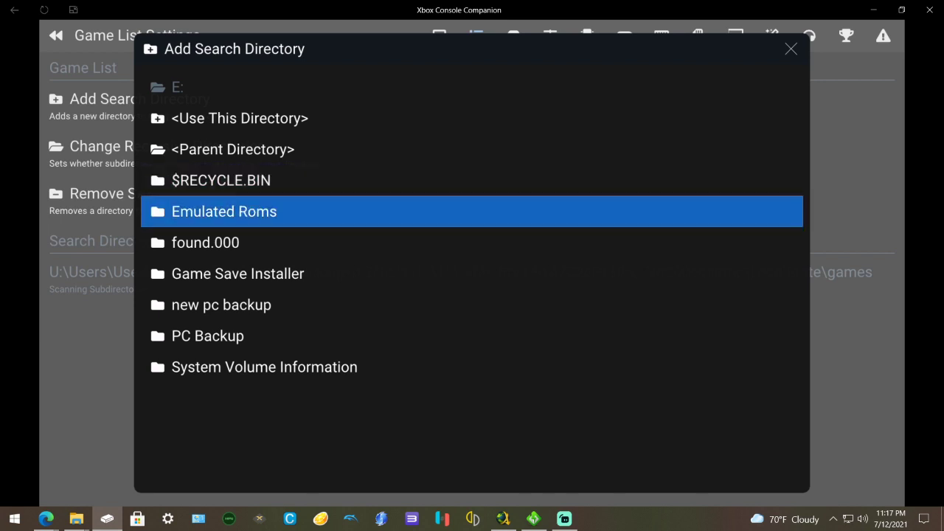
key("Return")
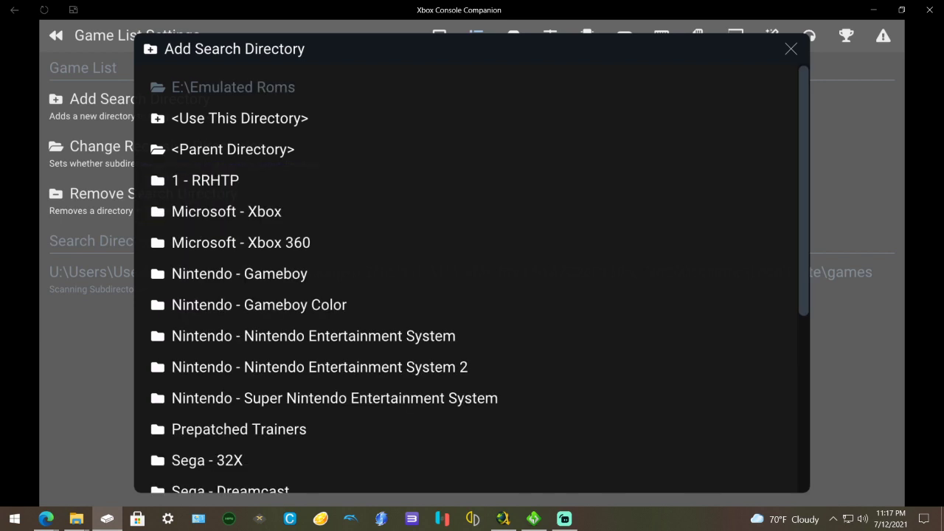
key("Up")
key("Up")
key("Up")
key("Up")
key("Up")
key("Return")
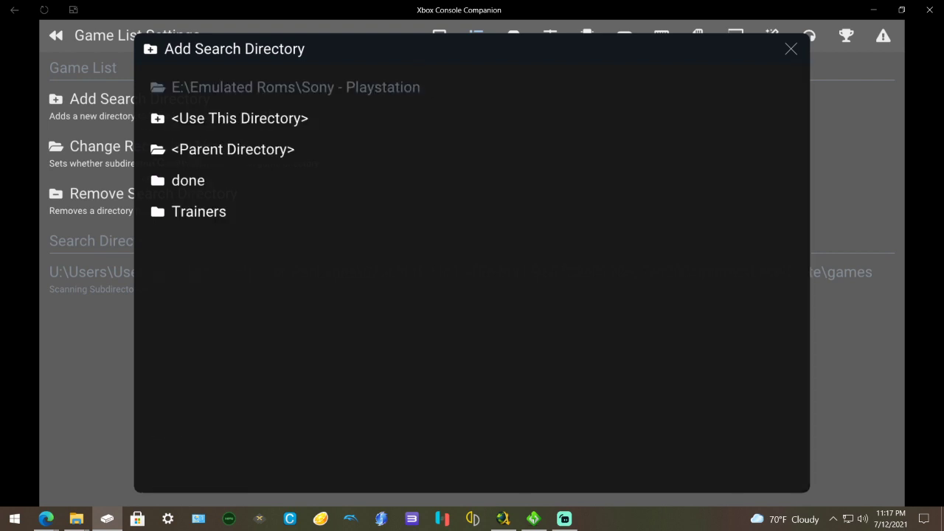
key("Down")
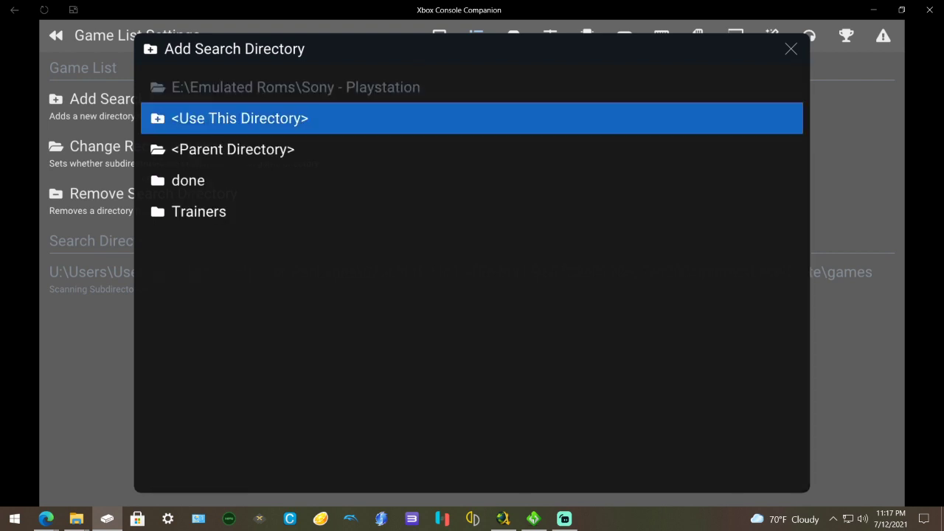
key("Return")
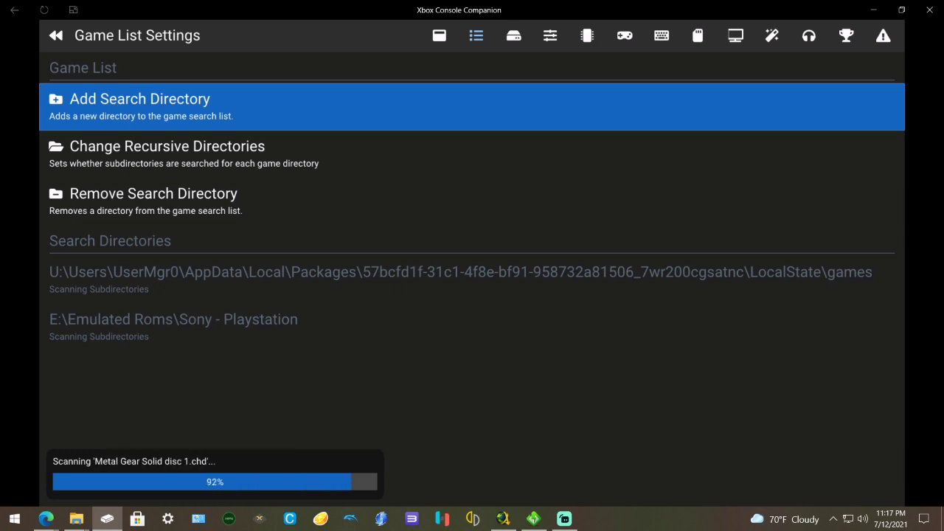
- Review the behavior options in the interface settings, from Pause On Start through Automatically Load Cheats
key("Left")
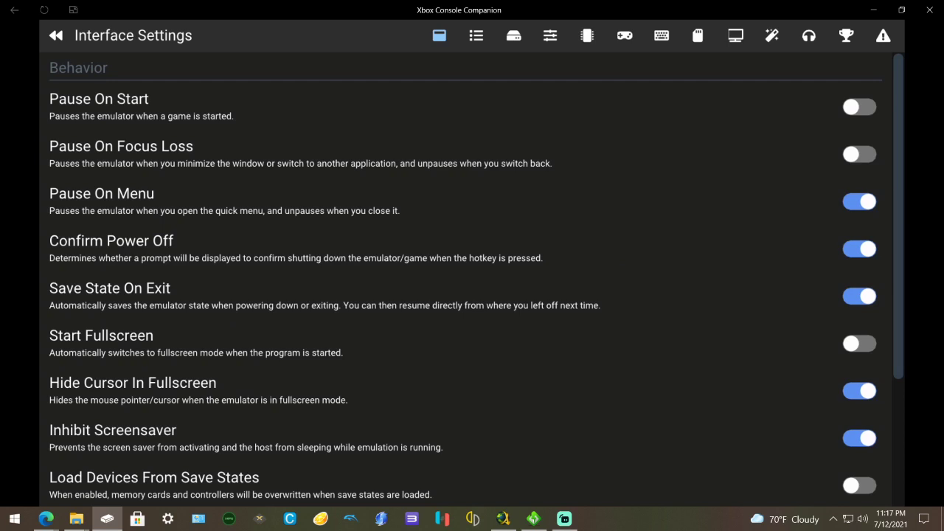
left_click(465, 154)
key("Down")
key("Down")
key("Down")
key("Down")
key("Down")
key("Down")
key("Down")
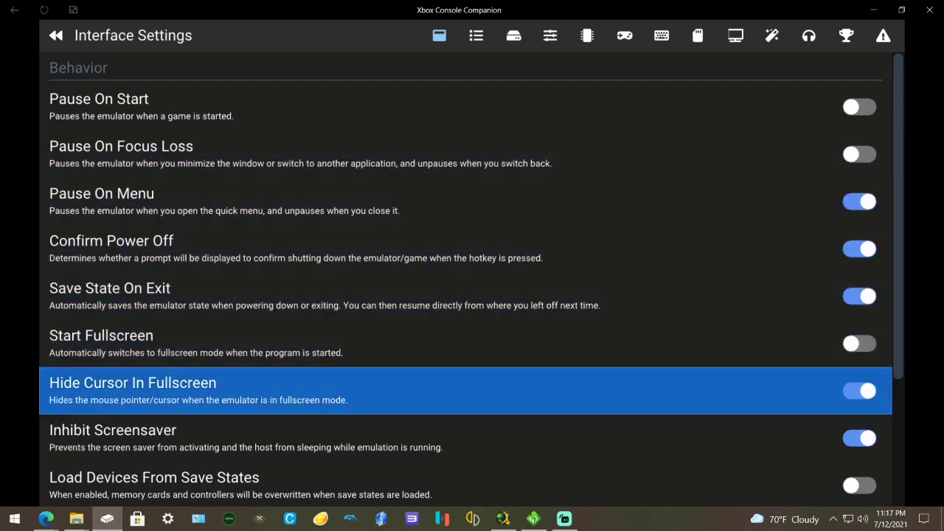
key("Down")
key("Down")
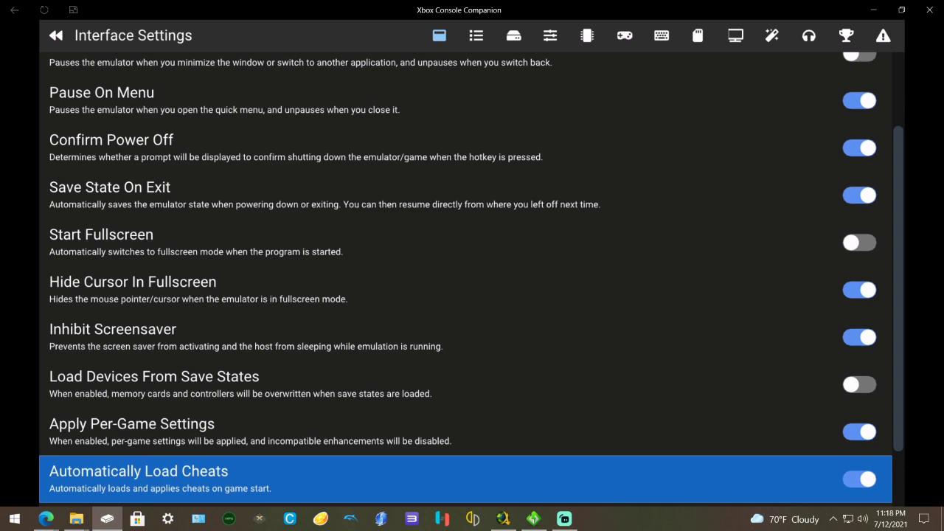
key("Up")
key("Up")
key("Up")
key("Up")
key("Up")
key("Up")
key("Up")
key("Up")
key("Up")
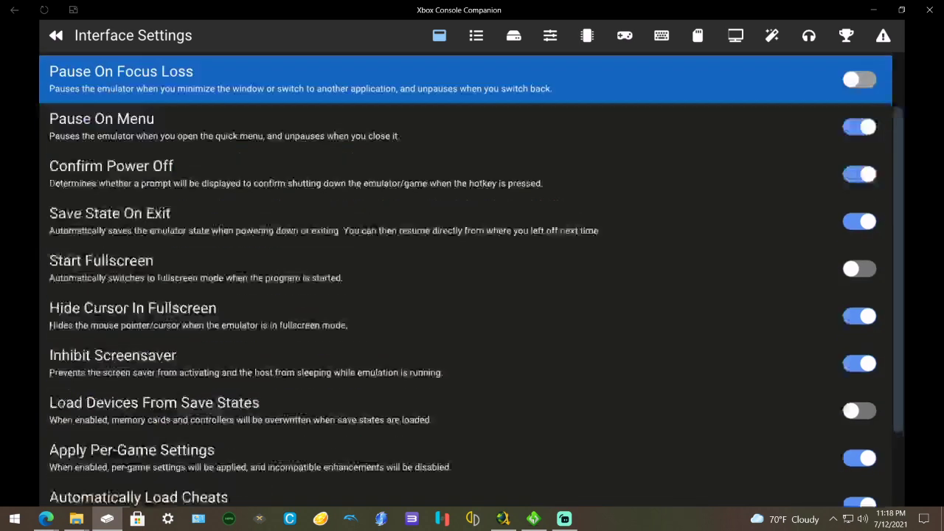
- Look through the settings pages from Interface Settings past Emulation, Display and Audio Settings
key("Up")
key("Right")
key("Right")
key("Right")
key("Right")
key("Right")
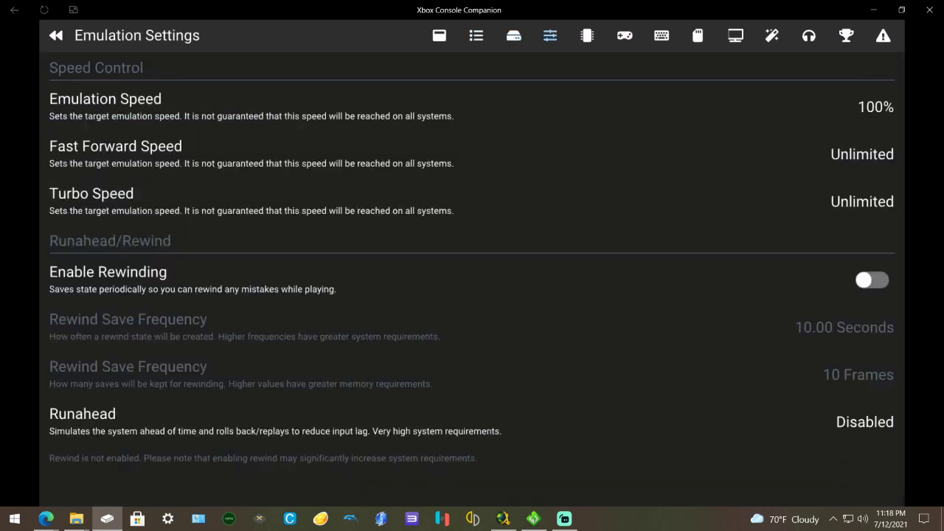
key("Right")
key("Right")
key("Right")
key("Right")
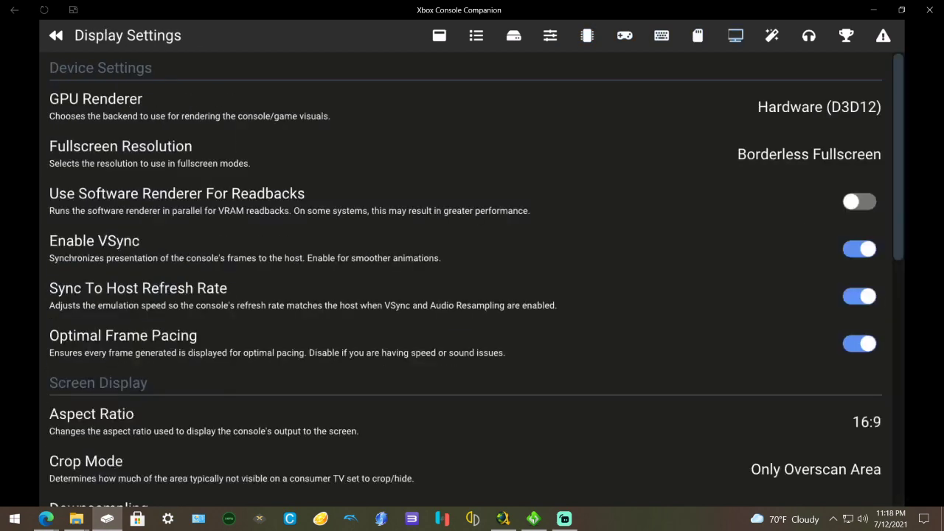
key("Right")
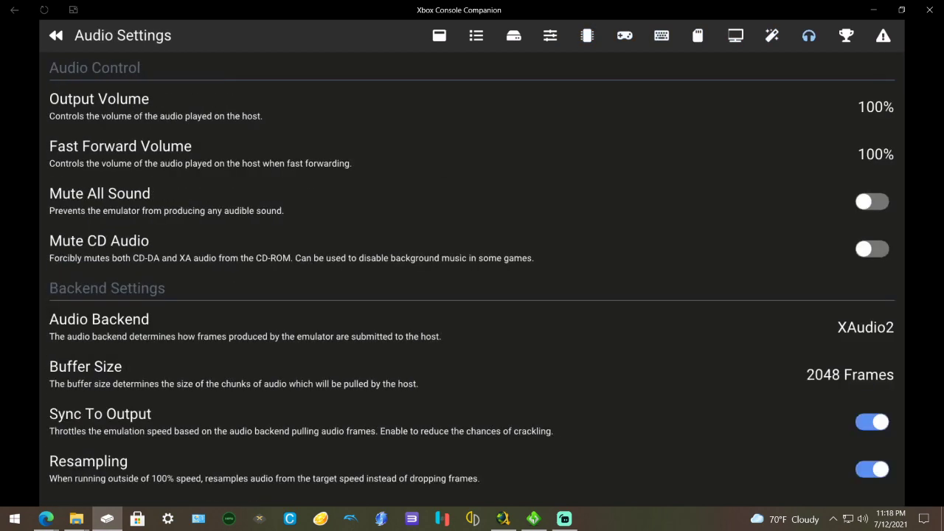
key("Right")
key("Right")
- Examine the Internal Resolution Scale choices in the enhancement settings and close the list without changing the scale
key("Left")
key("Left")
key("Left")
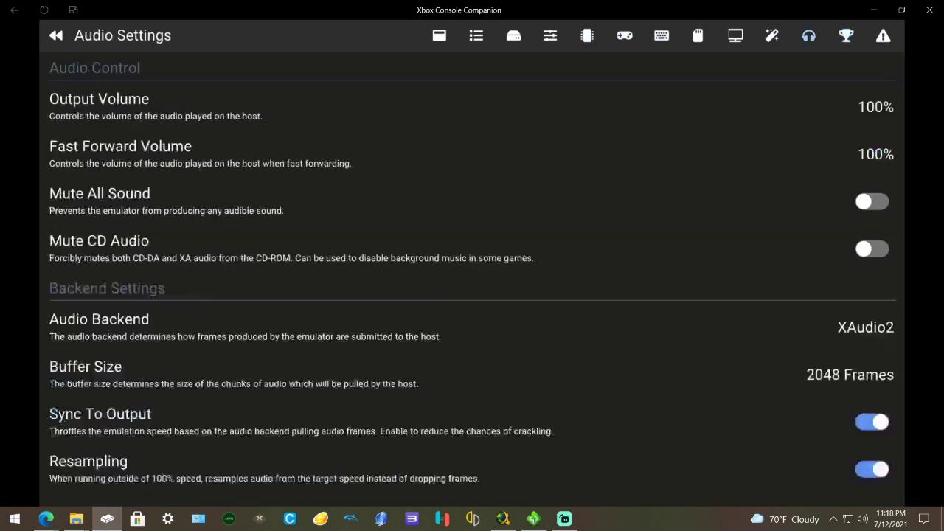
key("Down")
key("Up")
key("Return")
key("Down")
key("Down")
key("Down")
key("Down")
key("Down")
key("Down")
key("Down")
key("Down")
key("Down")
key("Down")
key("Down")
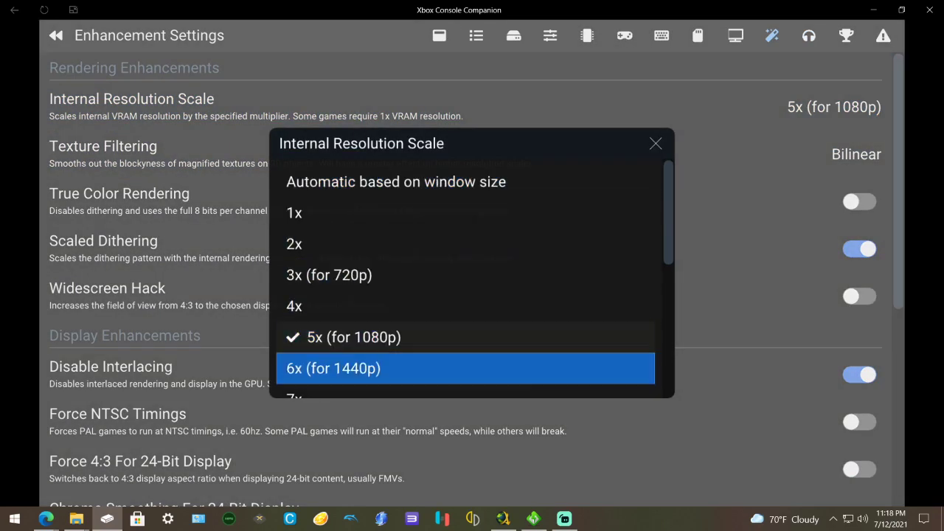
key("Down")
key("Down")
key("Down")
key("Down")
key("Down")
key("Down")
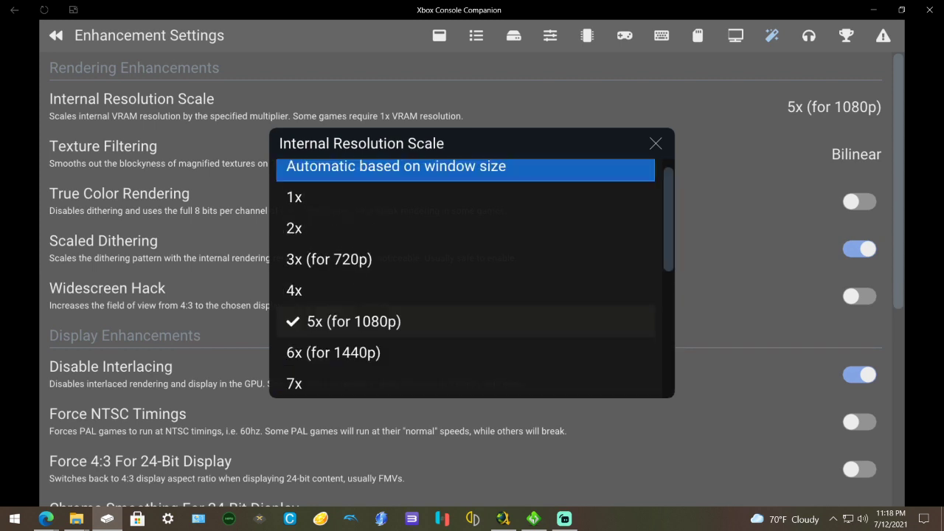
key("Up")
key("Up")
key("Down")
key("Escape")
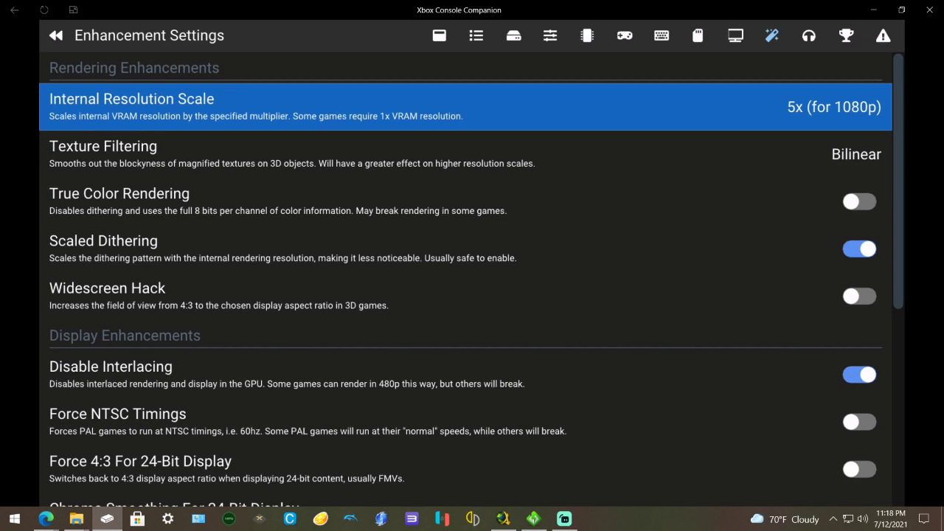
- Leave the settings, open the game list and launch Crash Bandicoot (USA)
key("Escape")
key("Down")
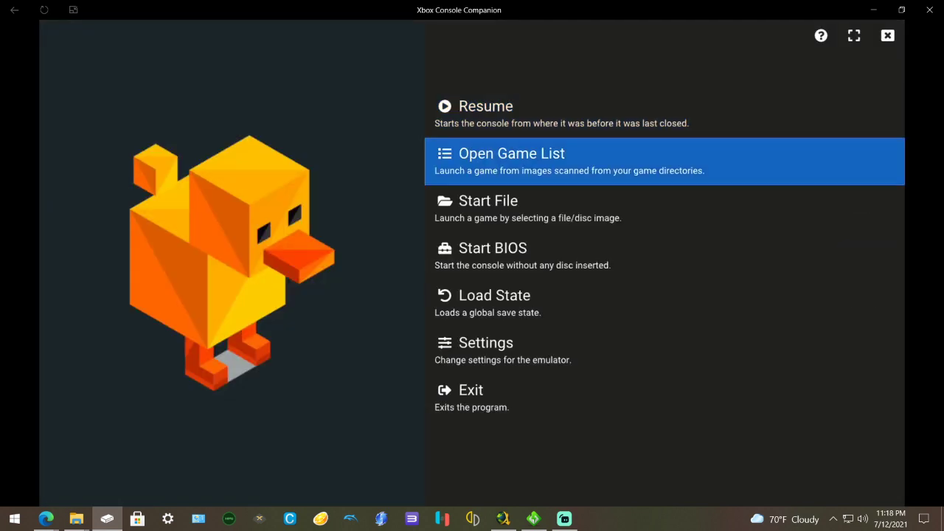
key("Return")
key("Down")
key("Down")
key("Down")
key("Down")
key("Down")
key("Down")
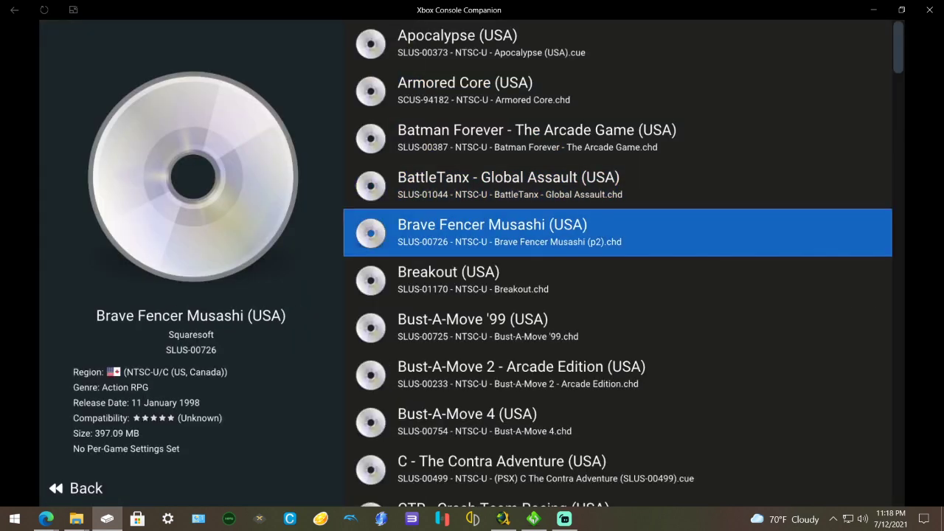
key("Down")
key("Down")
key("Down")
key("Down")
key("Down")
key("Down")
key("Down")
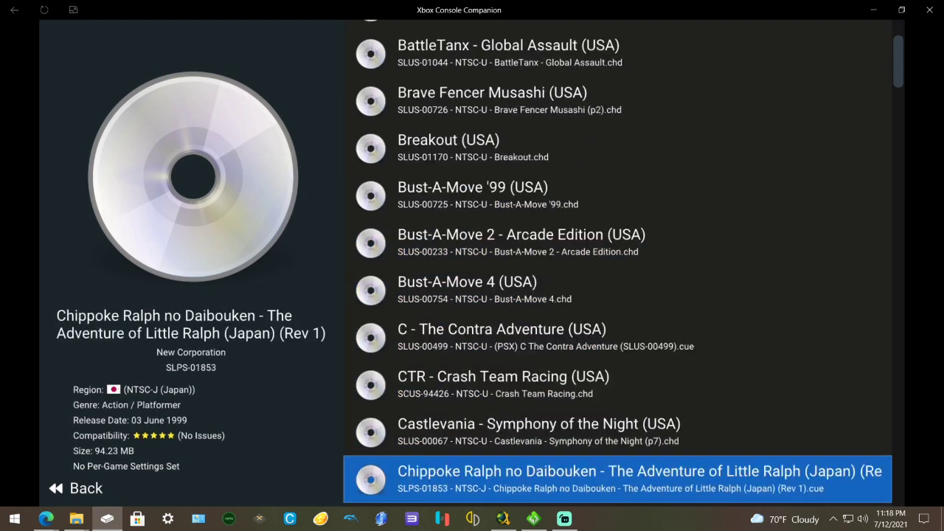
key("Up")
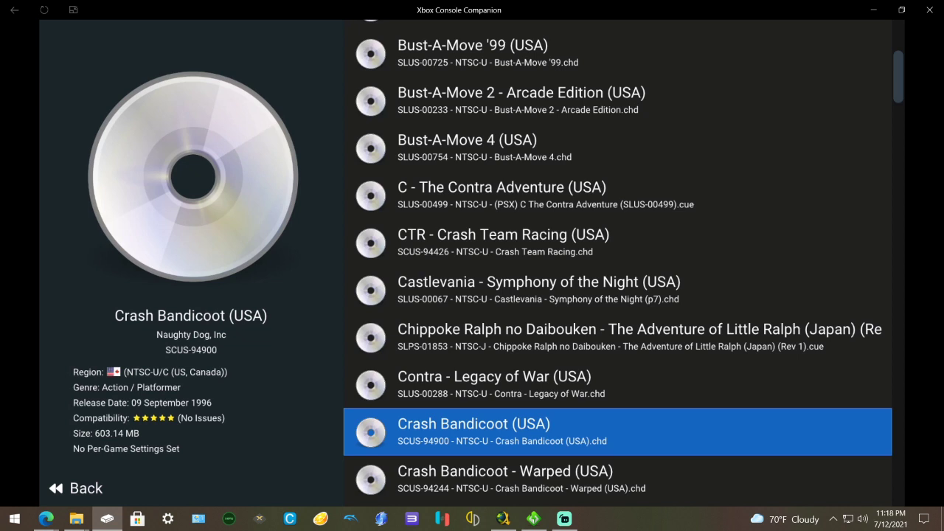
key("Return")
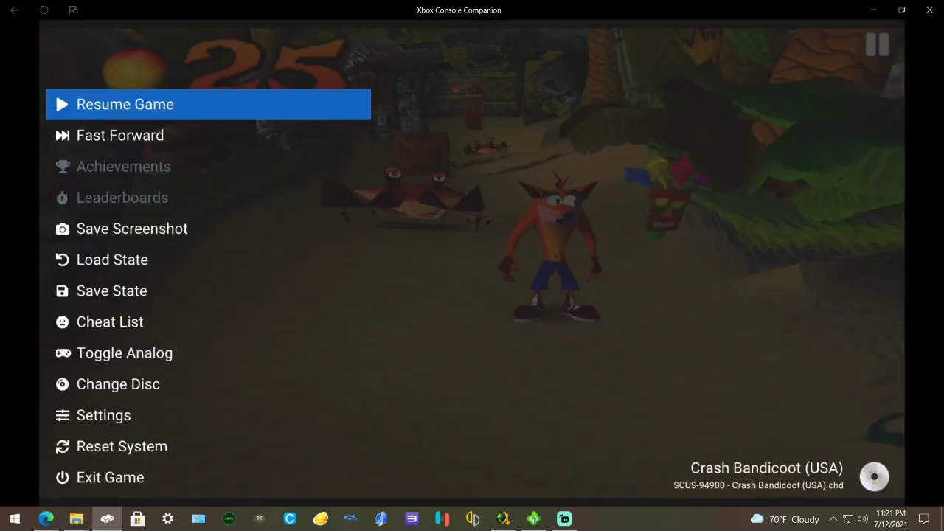
- Look through the in-game quick menu options from Resume Game to Cheat List
key("Down")
key("Down")
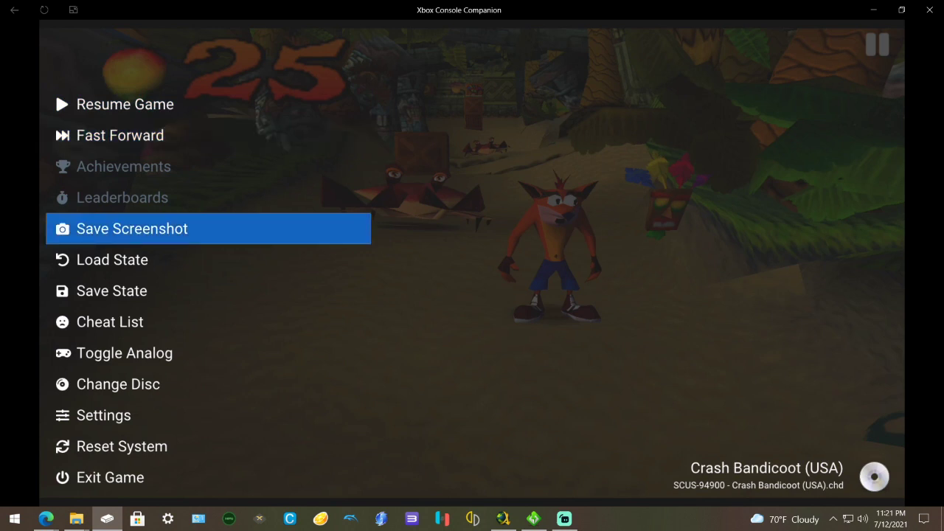
key("Down")
key("Down")
key("Up")
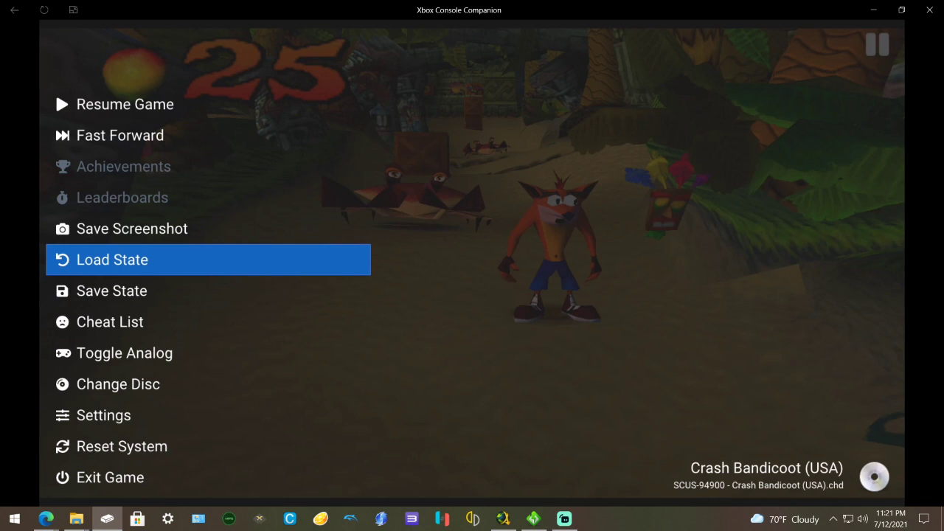
key("Down")
key("Down")
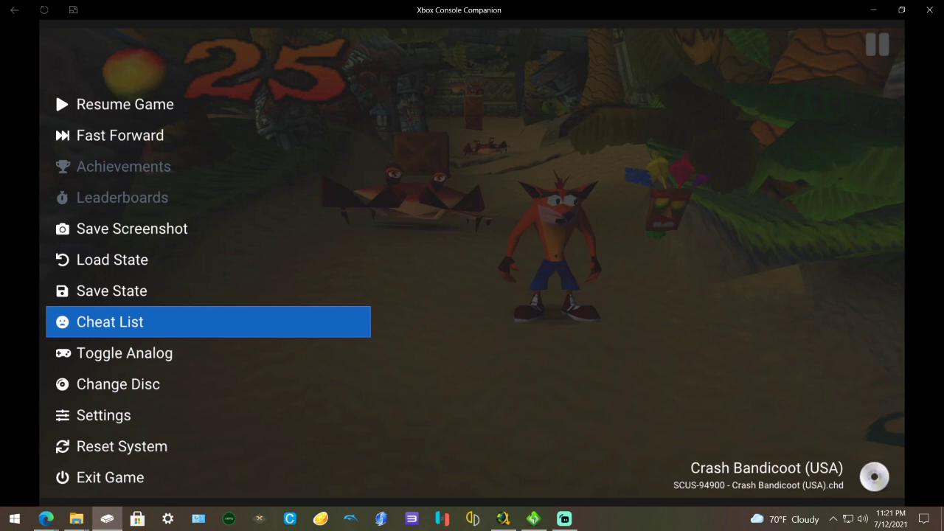
- Open the Cheat List for Crash Bandicoot, look through the available cheats and close it
key("Return")
key("Down")
key("Down")
key("Down")
key("Down")
key("Down")
key("Down")
key("Down")
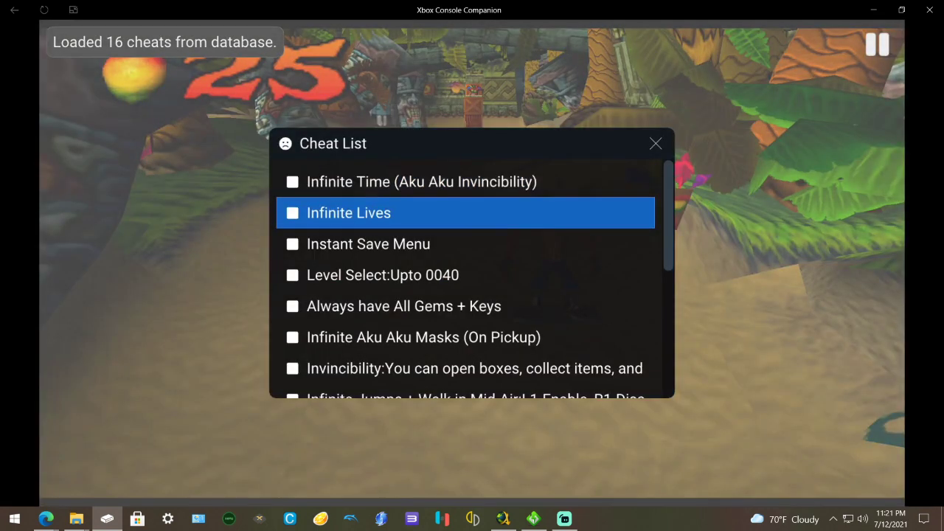
key("Down")
key("Down")
key("Down")
key("Down")
key("Down")
key("Down")
key("Down")
key("Down")
key("Down")
key("Escape")
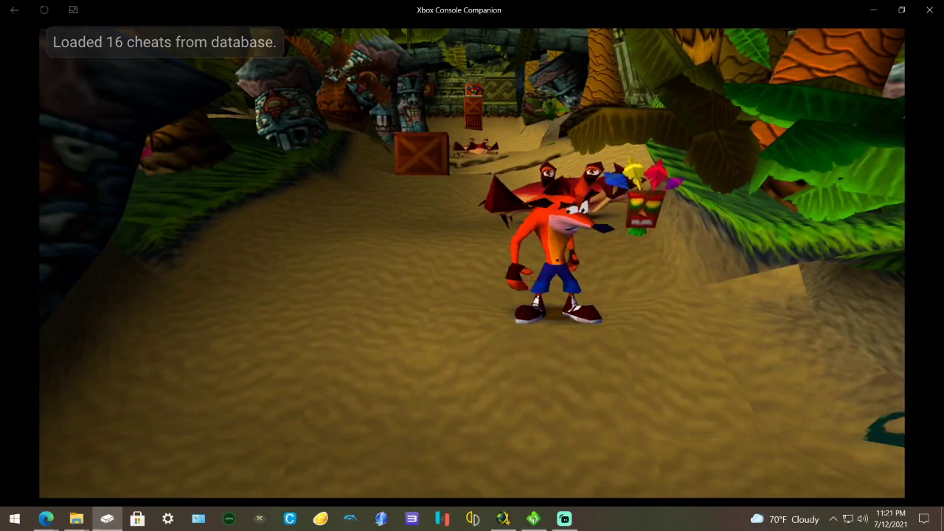
- Reopen the quick menu and review its remaining options, including Change Disc, Settings and Reset System
key("Escape")
key("Down")
key("Down")
key("Down")
key("Down")
key("Down")
key("Down")
key("Down")
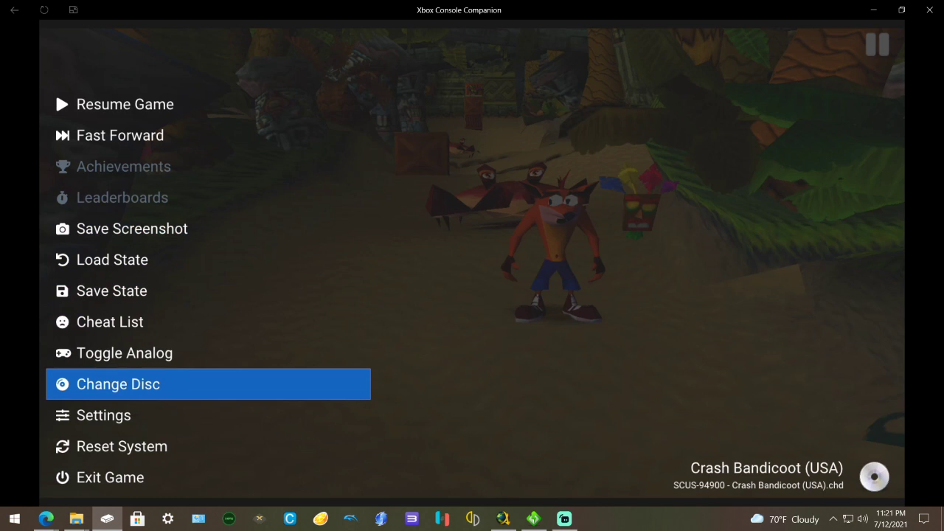
key("Down")
key("Down")
key("Up")
key("Up")
key("Up")
key("Up")
key("Up")
key("Up")
key("Up")
key("Up")
key("Up")
- Exit the running Crash Bandicoot game and return to the main menu
key("Down")
key("Down")
key("Down")
key("Down")
key("Down")
key("Down")
key("Down")
key("Down")
key("Down")
key("Down")
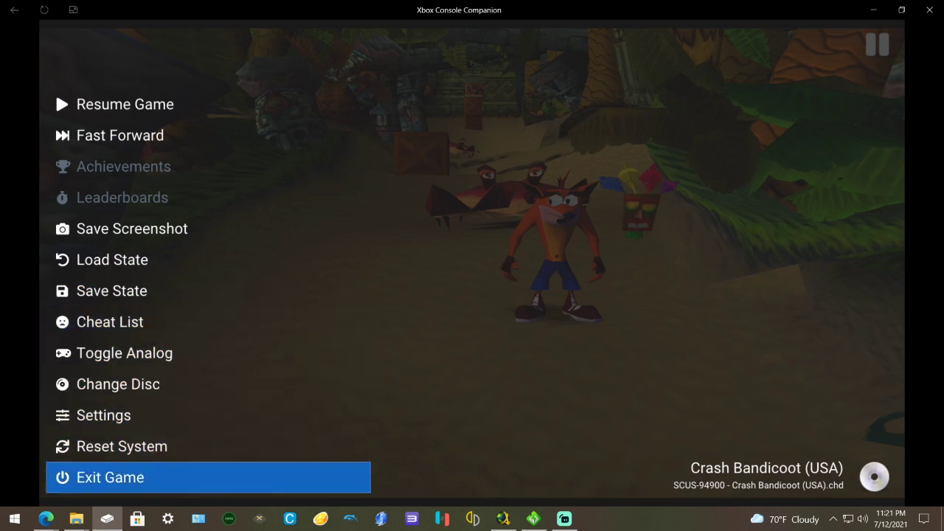
key("Return")
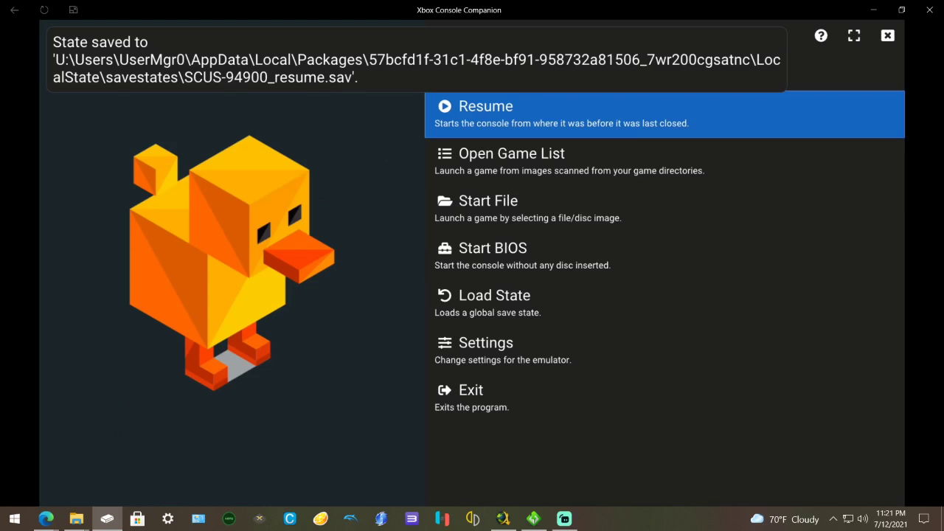
key("Down")
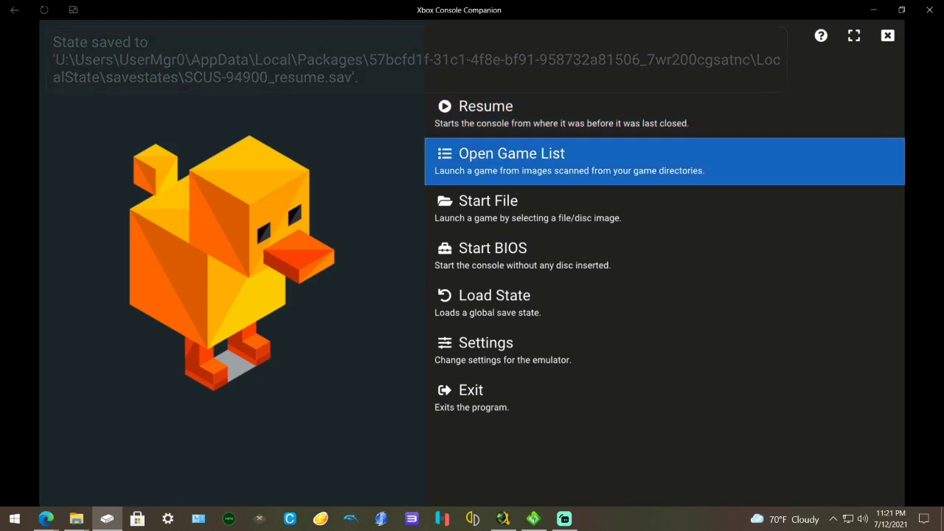
key("Down")
key("Up")
key("Up")
key("Down")
key("Down")
key("Down")
key("Down")
key("Down")
key("Down")
key("Up")
key("Up")
key("Up")
key("Up")
key("Up")
key("Up")
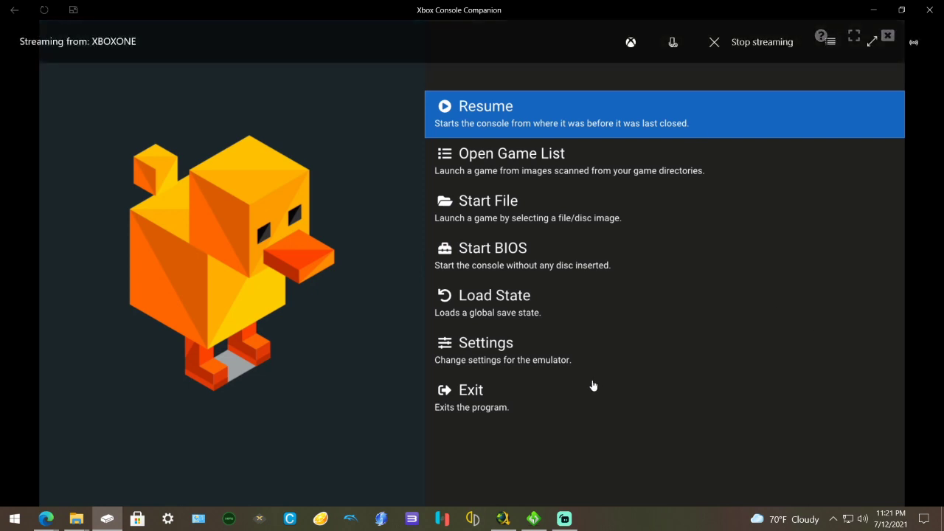
- Switch to Streamlabs OBS
left_click(572, 522)
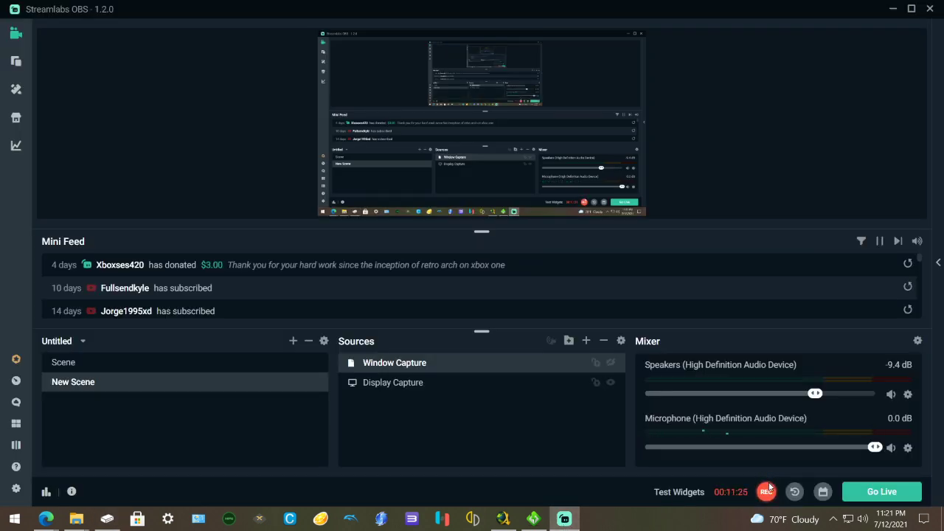